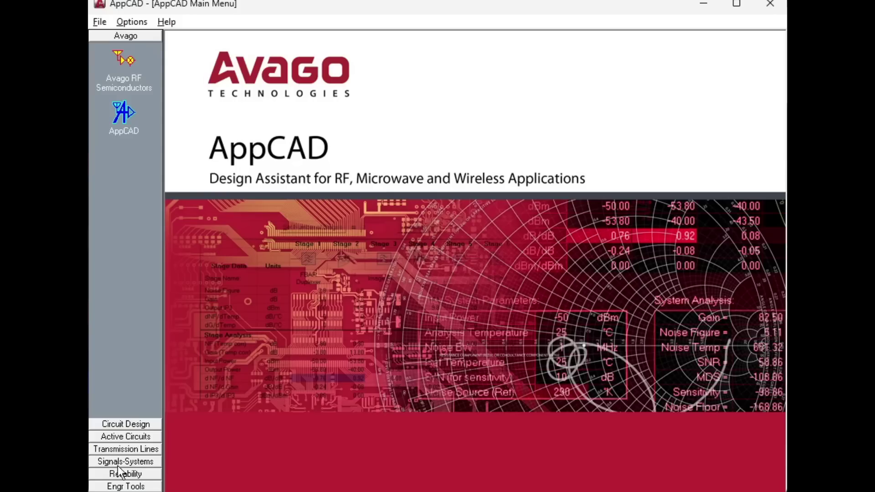
# Browse the Transmission Lines calculators, previewing Coax (Round) and Wire Over Groundplane.
pyautogui.click(127, 449)
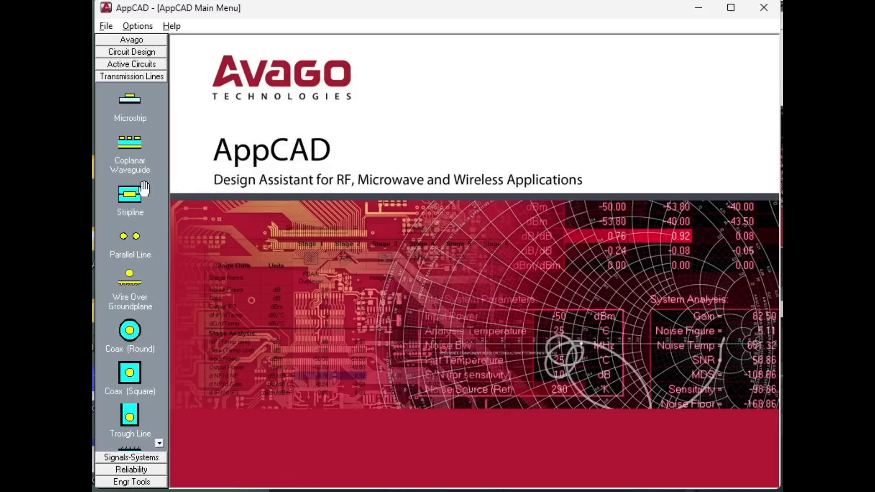
pyautogui.click(128, 324)
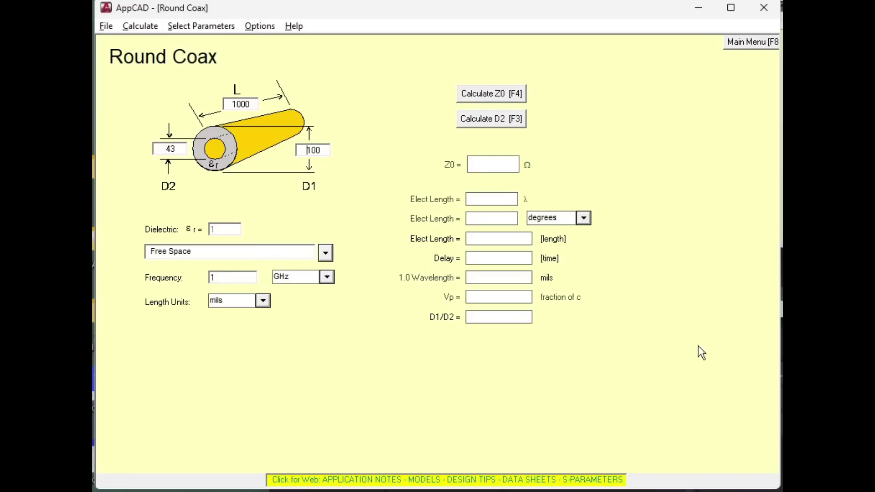
pyautogui.click(757, 43)
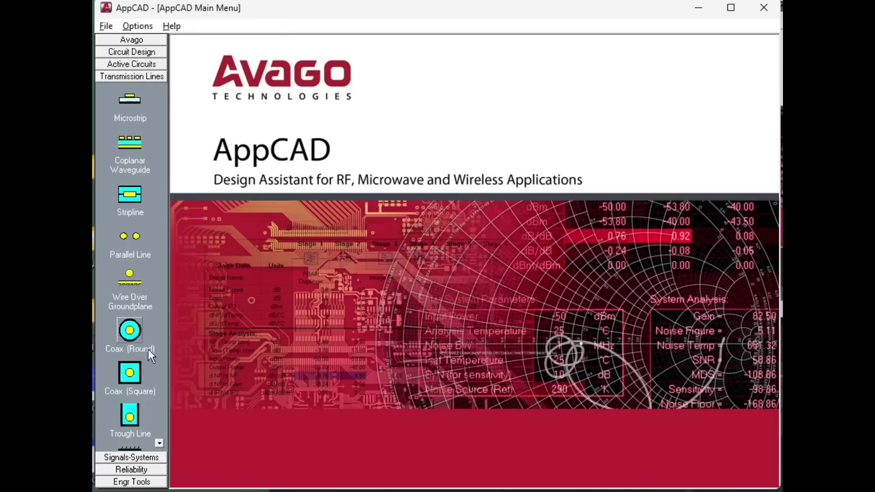
pyautogui.click(130, 278)
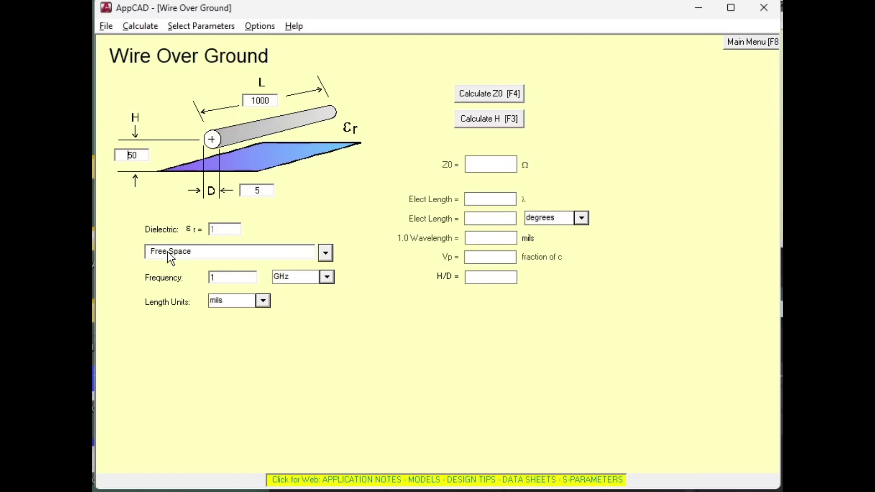
pyautogui.click(748, 44)
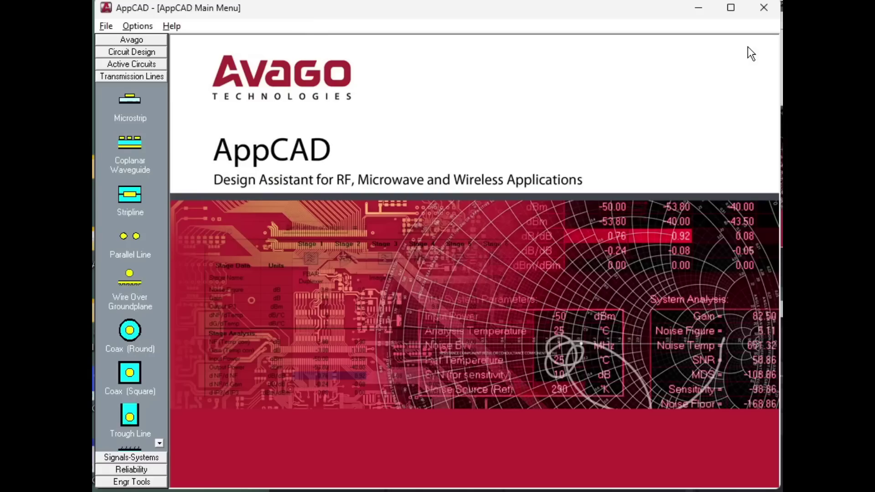
# Open the Microstrip calculator and choose FR-4 (εr 4.6) as its dielectric.
pyautogui.click(128, 110)
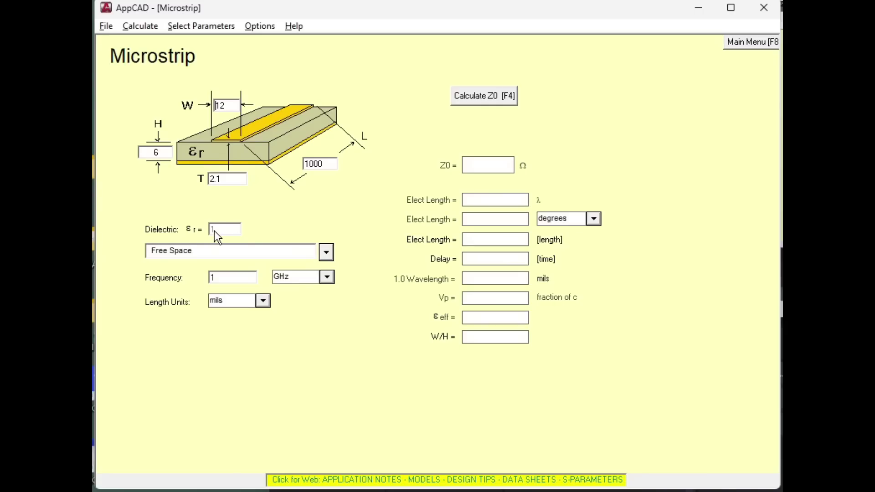
pyautogui.click(193, 250)
pyautogui.scroll(-5, 187, 319)
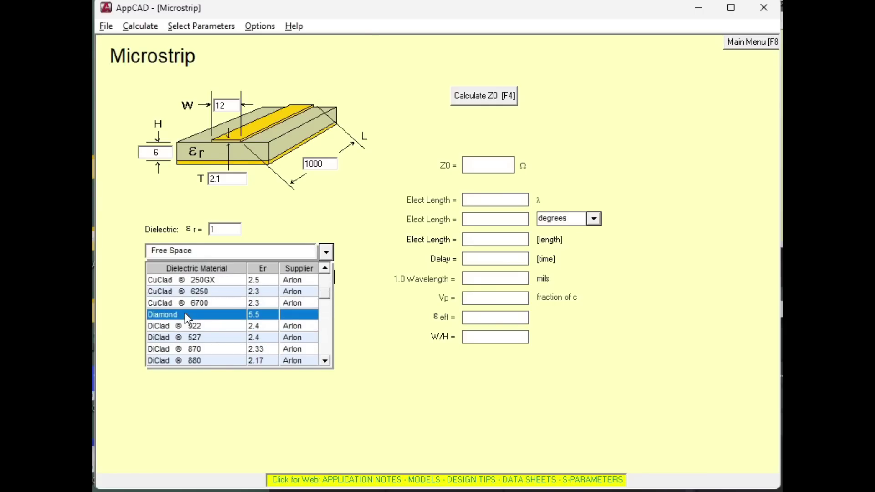
pyautogui.scroll(-5, 184, 313)
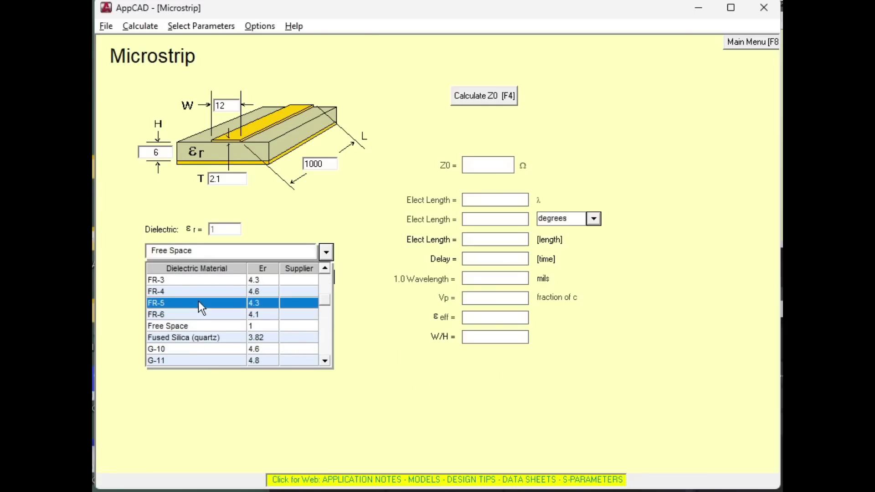
pyautogui.click(178, 283)
pyautogui.click(177, 253)
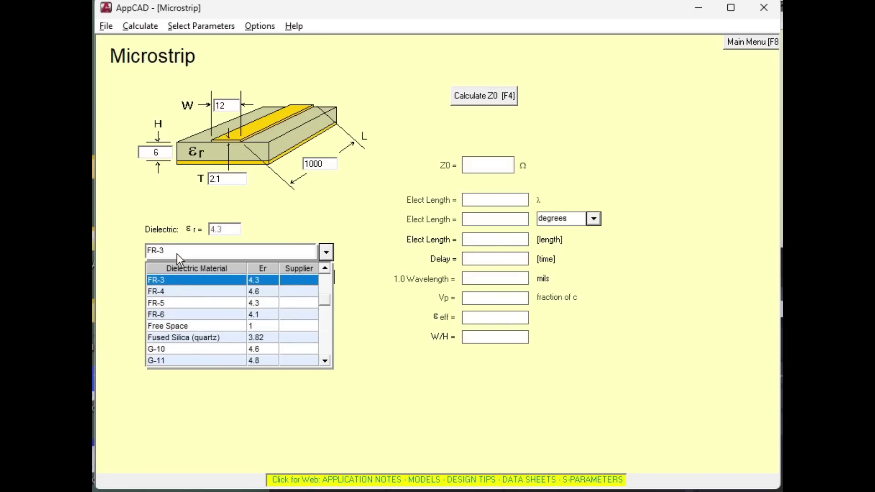
pyautogui.click(167, 290)
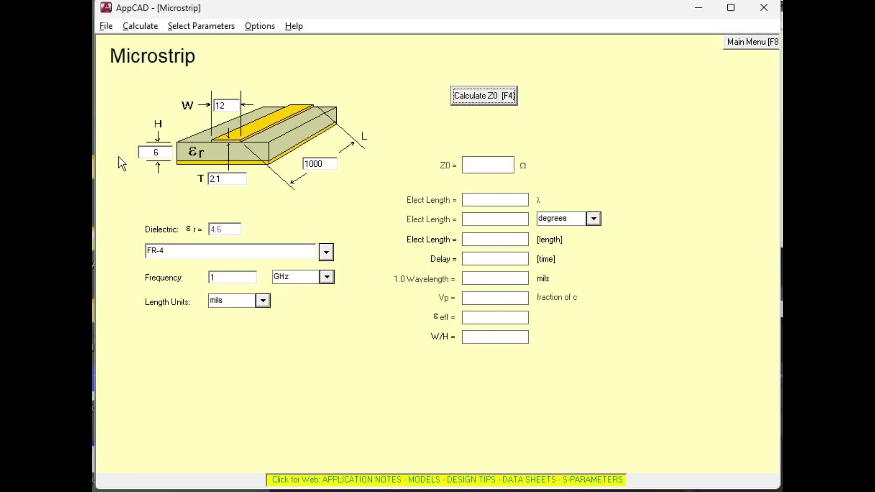
# Enter H 62 mils, try W 100 then 110 mils, calculating Z0 to reach 50.57 Ω.
pyautogui.click(157, 152)
pyautogui.write('6')
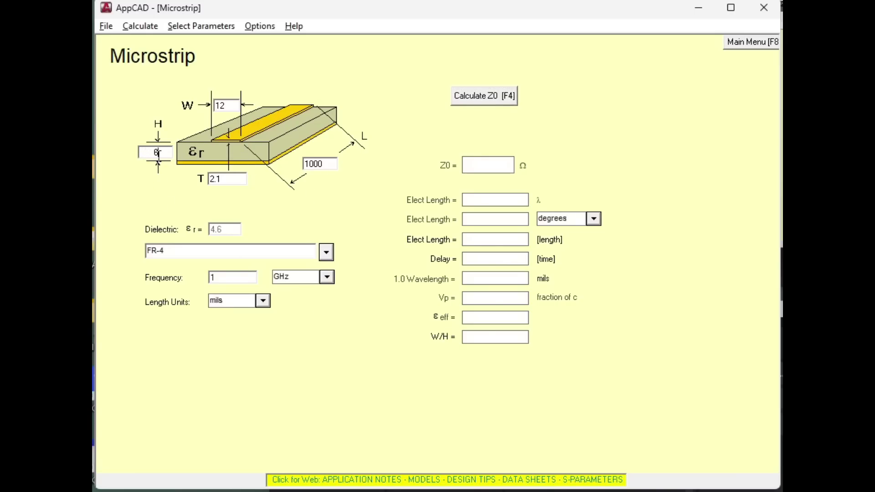
pyautogui.write('2')
pyautogui.click(226, 106)
pyautogui.write('0')
pyautogui.moveTo(234, 108); pyautogui.dragTo(187, 104)
pyautogui.write('100')
pyautogui.click(482, 98)
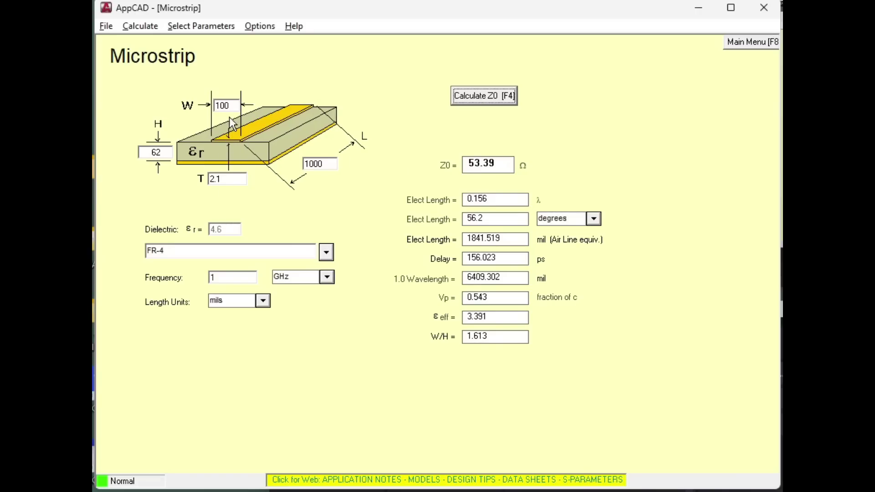
pyautogui.moveTo(232, 106); pyautogui.dragTo(209, 107)
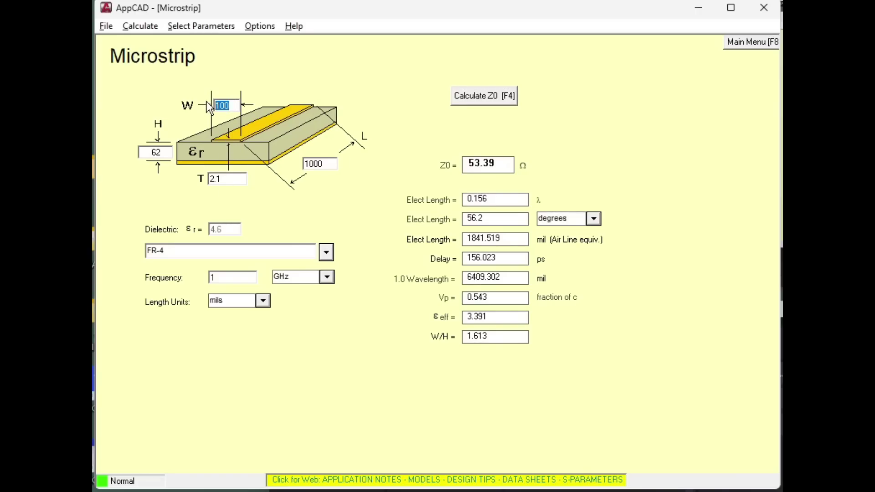
pyautogui.write('110')
pyautogui.click(476, 95)
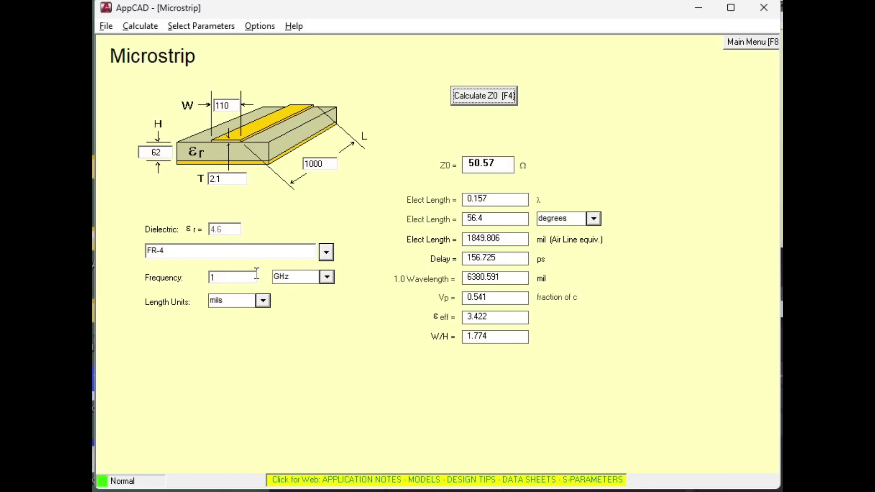
pyautogui.click(253, 306)
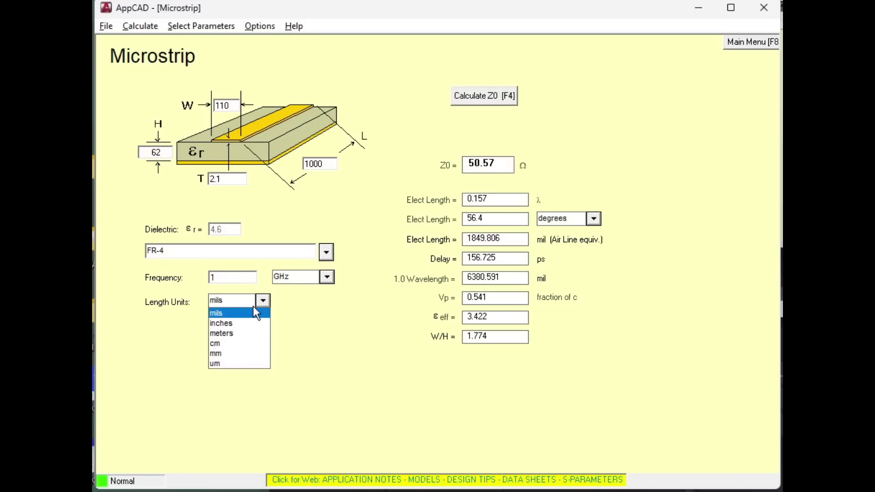
pyautogui.click(216, 354)
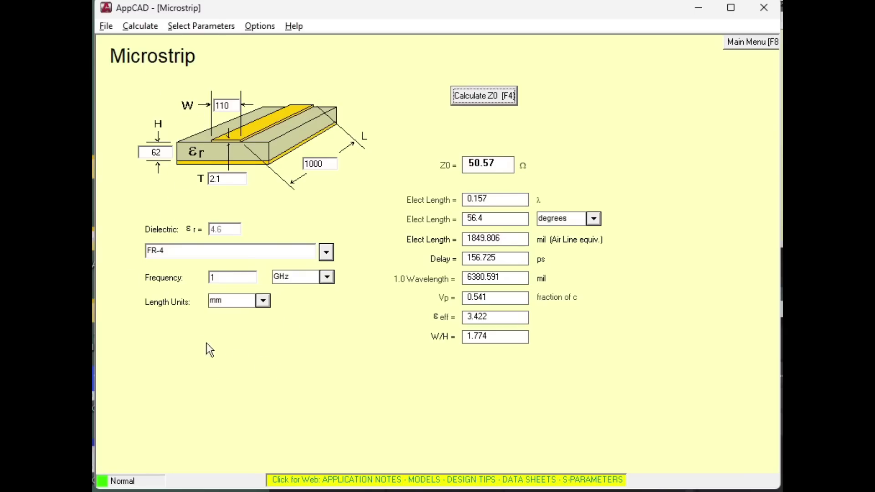
pyautogui.click(247, 302)
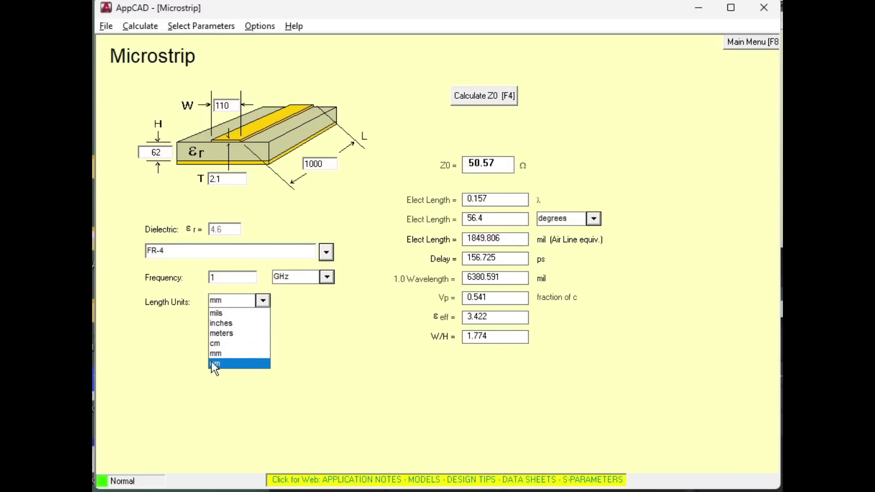
pyautogui.click(216, 313)
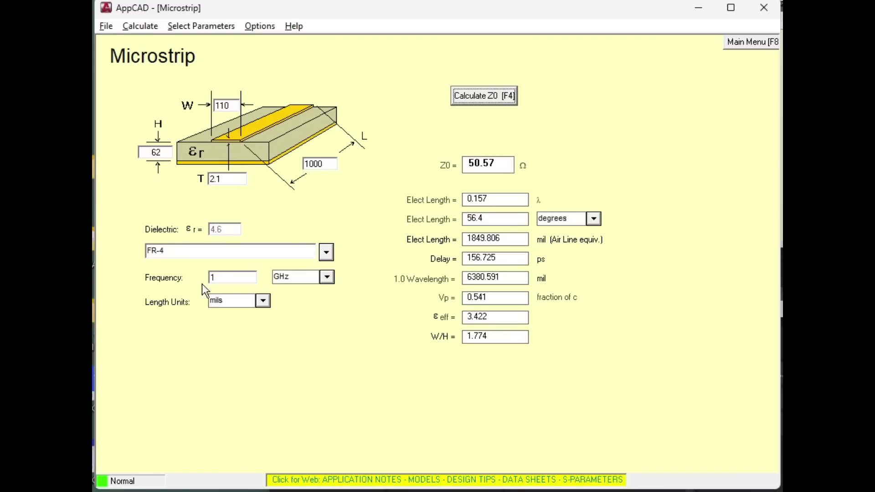
# Set the substrate height to 31 mils and the width to 50 mils, calculating Z0.
pyautogui.moveTo(168, 152); pyautogui.dragTo(114, 155)
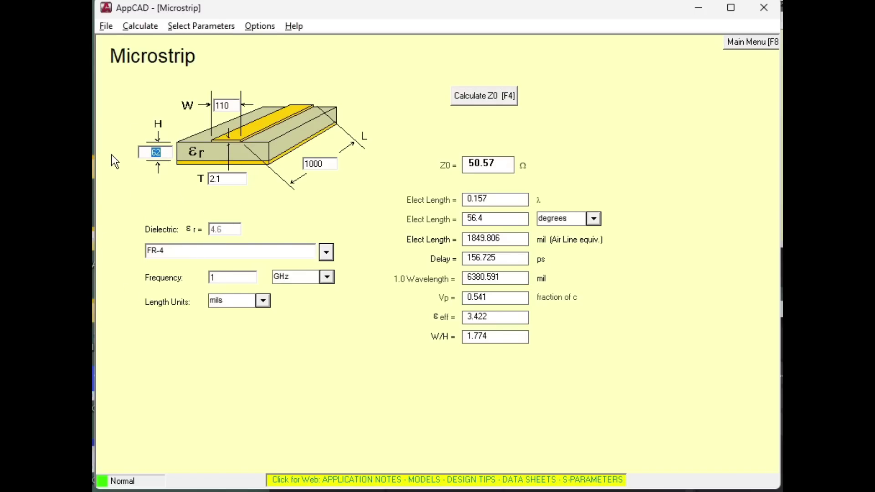
pyautogui.write('31')
pyautogui.click(476, 96)
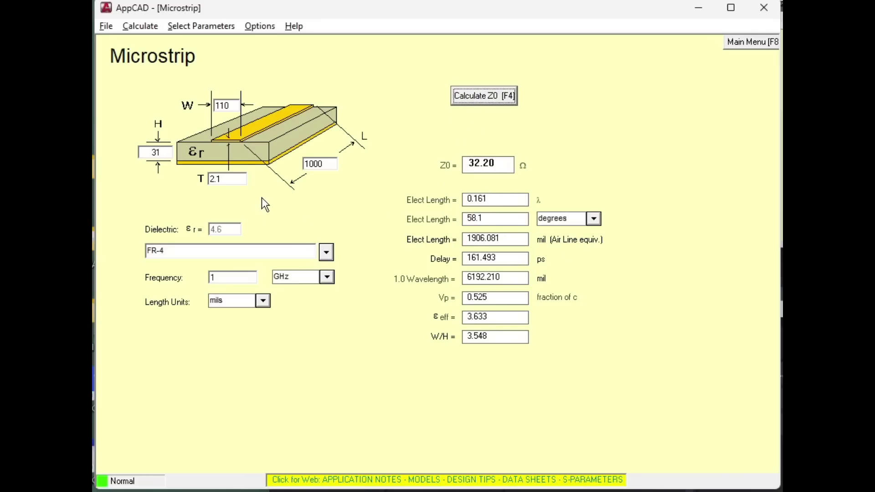
pyautogui.click(227, 106)
pyautogui.write('50')
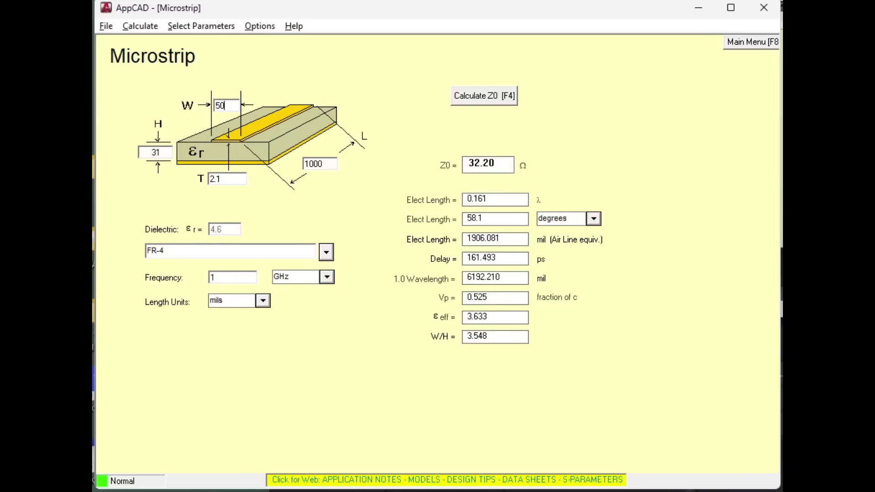
pyautogui.click(474, 101)
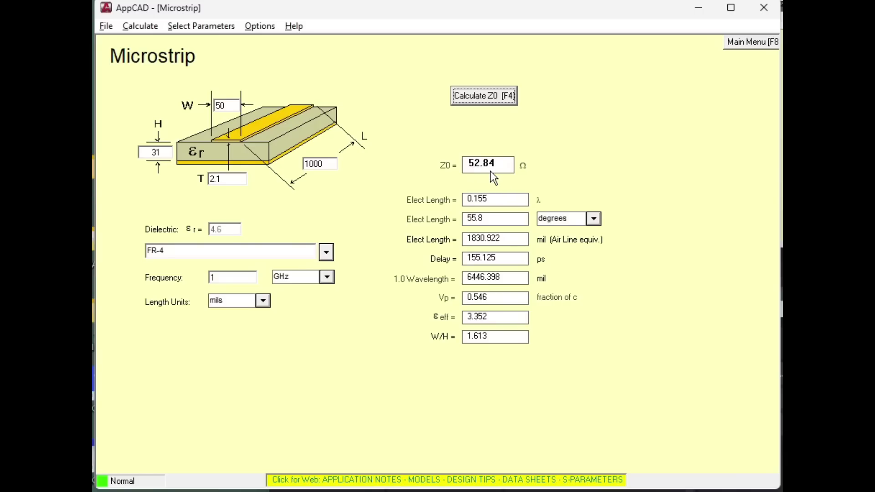
# Try trace widths of 52 and 55 mils, recalculating Z0 to reach about 50 Ω.
pyautogui.doubleClick(232, 107)
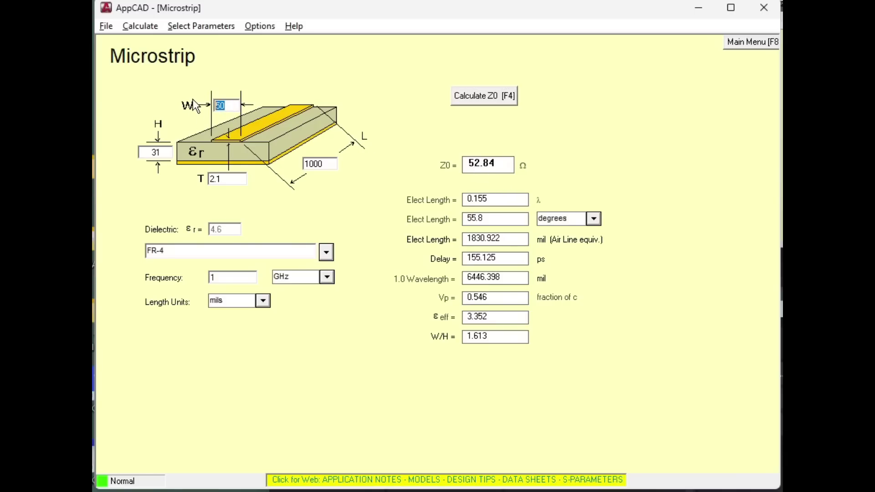
pyautogui.write('52')
pyautogui.click(471, 102)
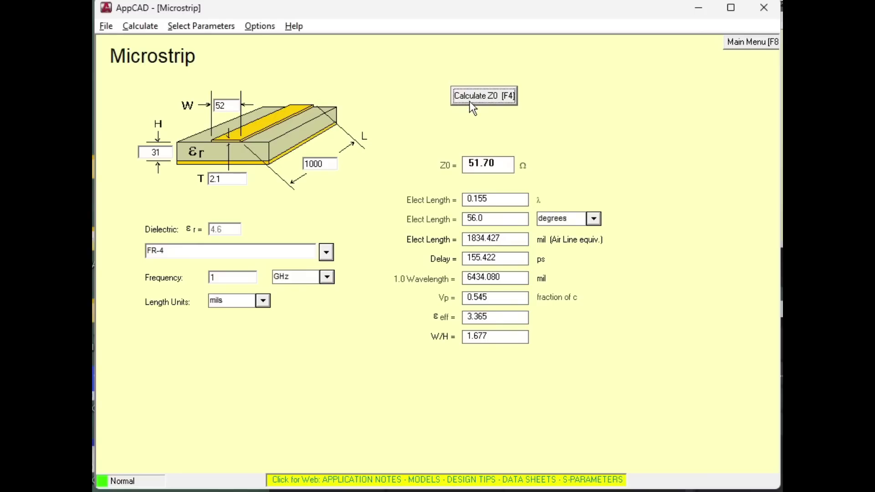
pyautogui.moveTo(226, 106); pyautogui.dragTo(222, 106)
pyautogui.write('5')
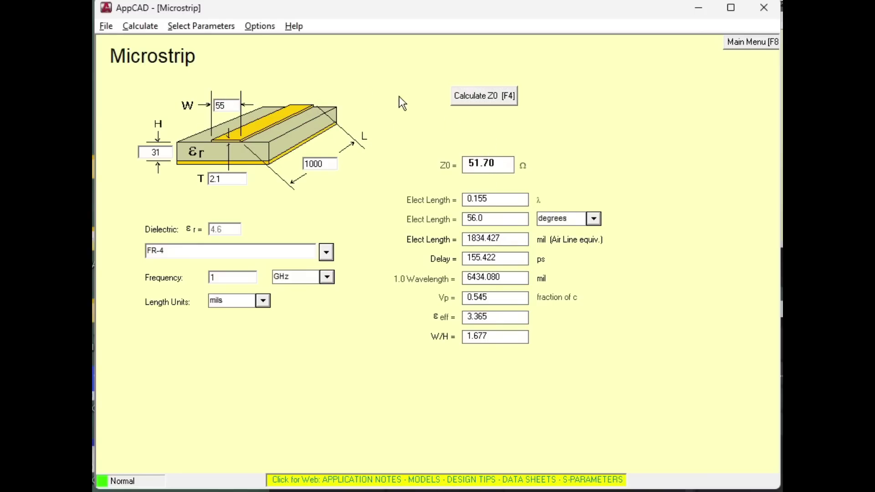
pyautogui.click(469, 94)
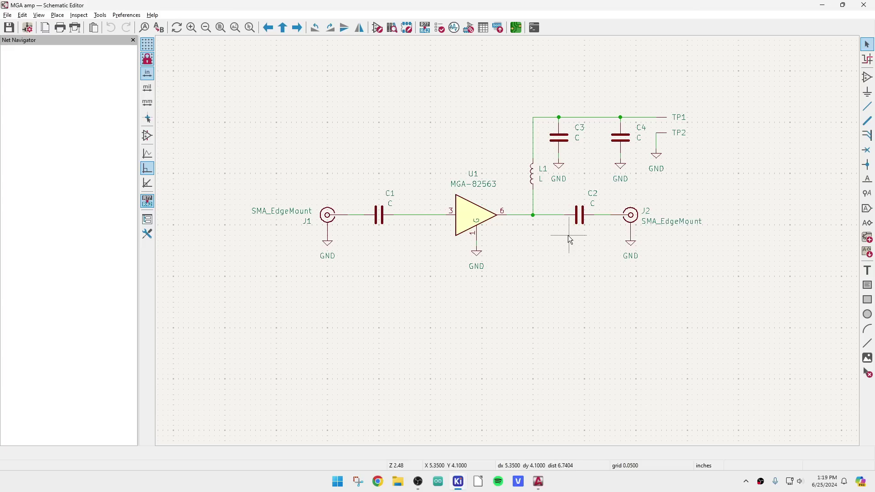
# Set capacitors C1 and C2 to .01uf.
pyautogui.click(390, 205)
pyautogui.doubleClick(391, 207)
pyautogui.write('.001')
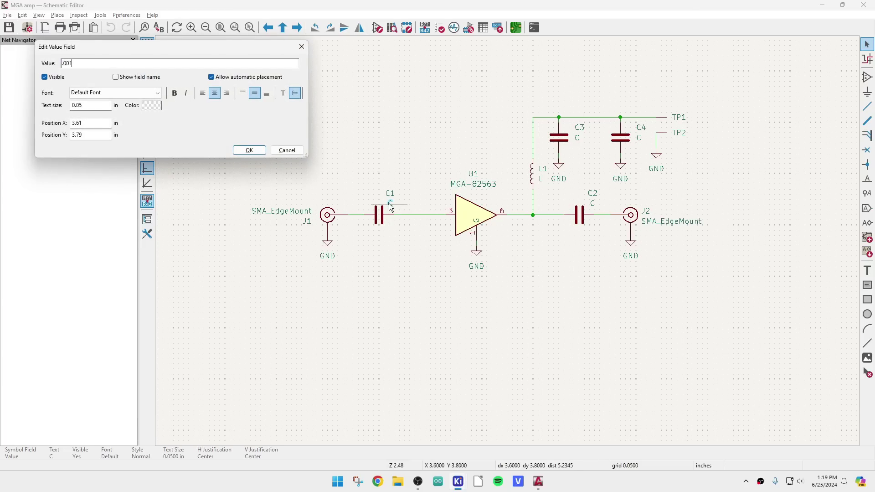
pyautogui.write('uf')
pyautogui.press('Return')
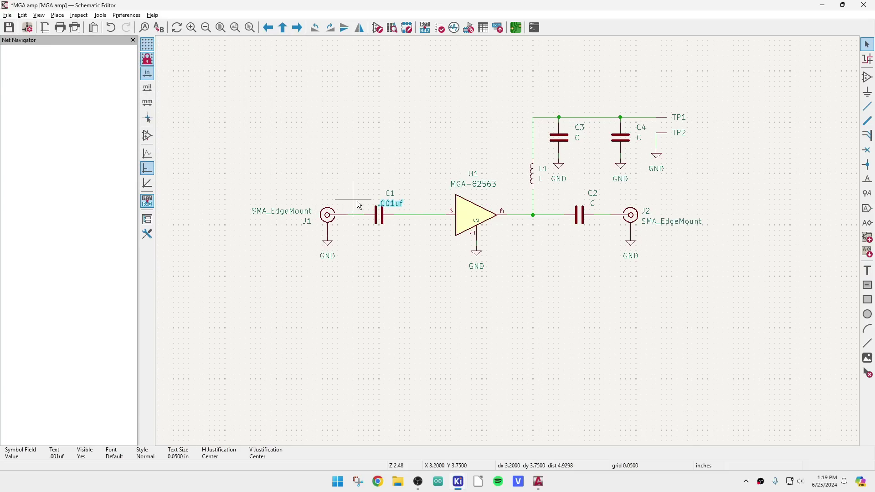
pyautogui.doubleClick(391, 208)
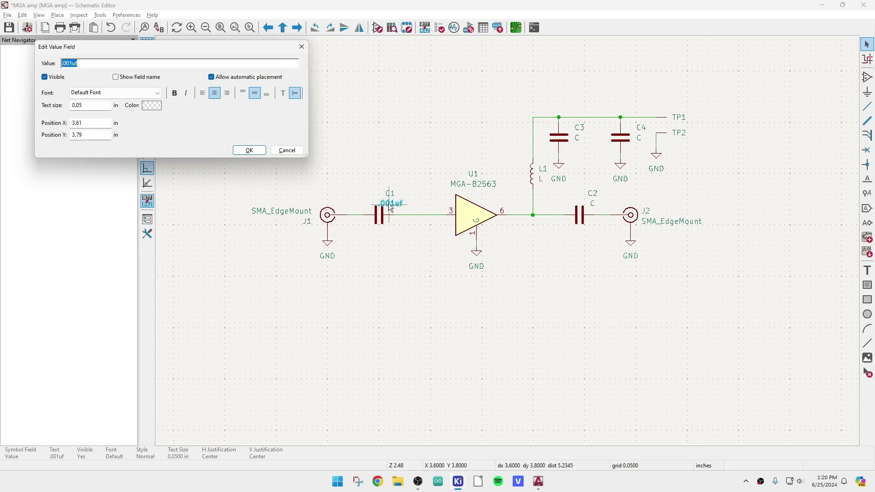
pyautogui.write('.01uf')
pyautogui.press('Return')
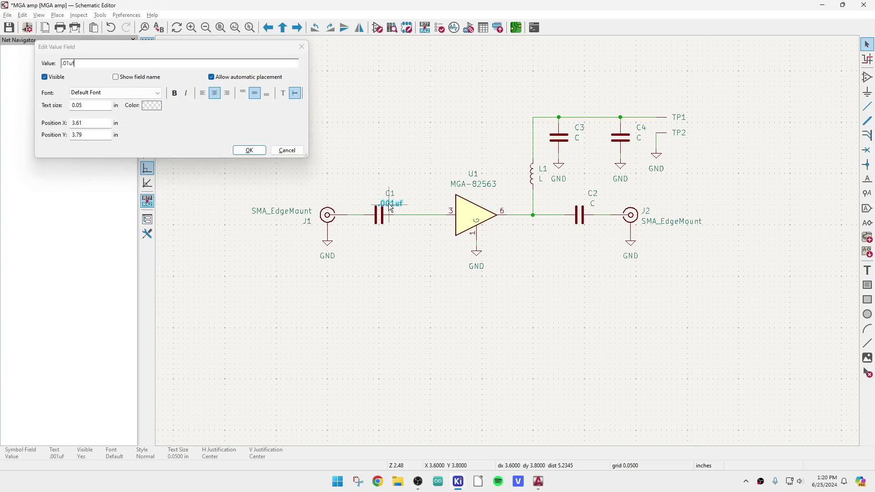
pyautogui.doubleClick(593, 205)
pyautogui.write('.01uf')
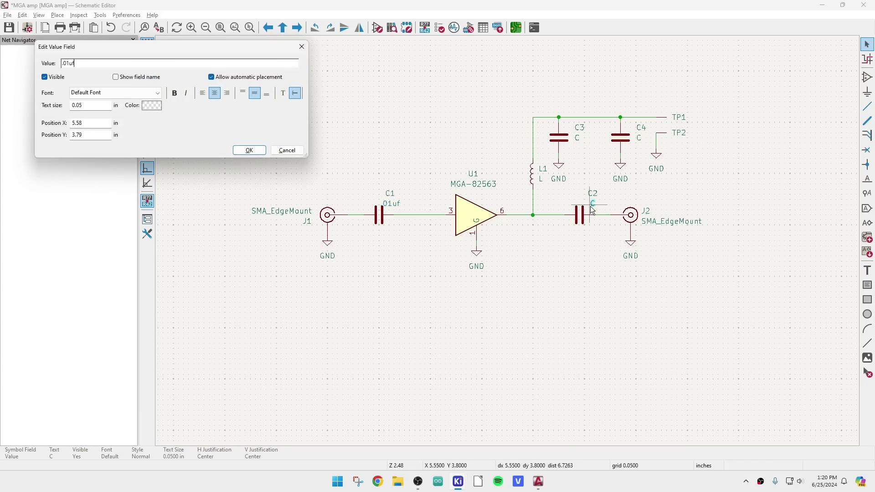
pyautogui.press('Return')
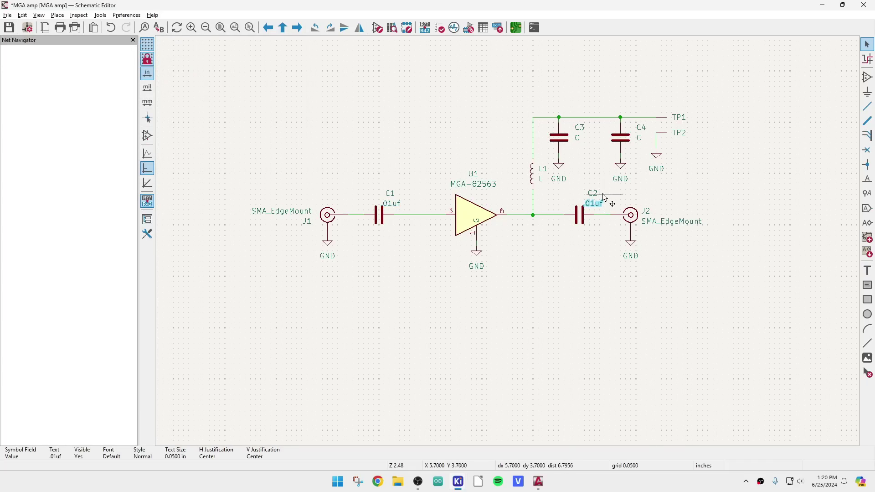
# Set C3 to .01uf, C4 to .1uf and inductor L1 to 10uH.
pyautogui.doubleClick(579, 139)
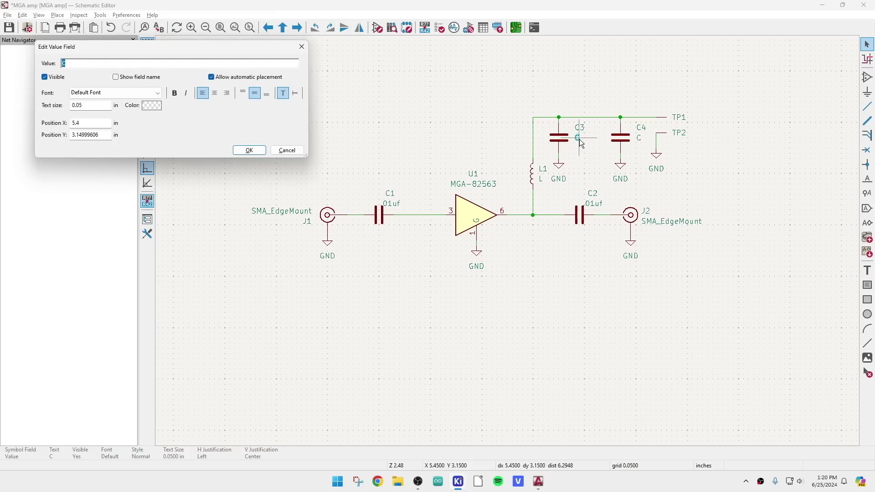
pyautogui.write('.01uf')
pyautogui.click(250, 151)
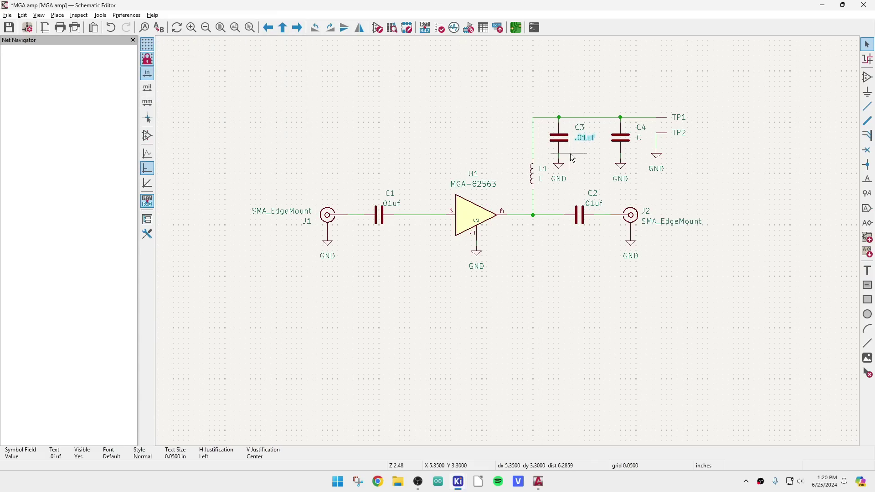
pyautogui.doubleClick(640, 138)
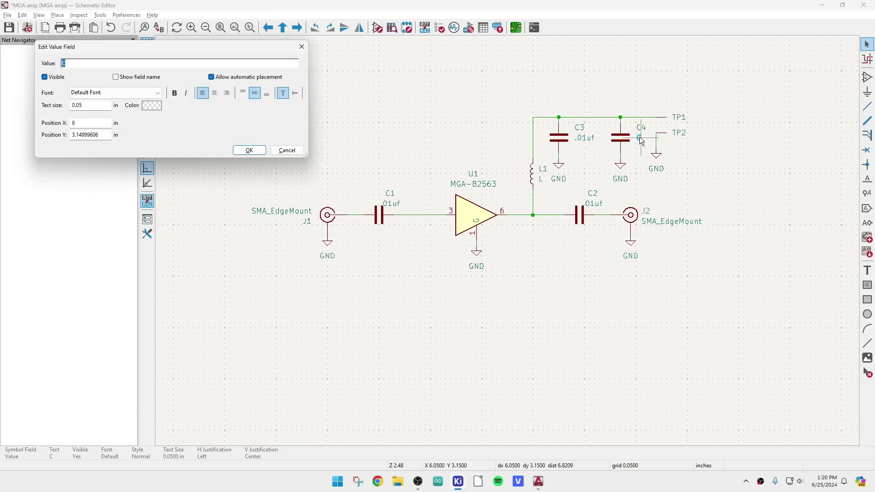
pyautogui.write('.1uf')
pyautogui.press('Return')
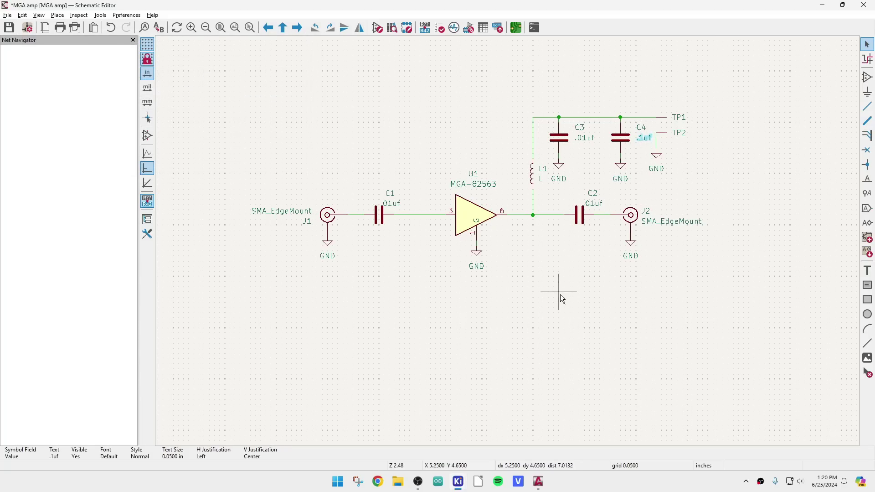
pyautogui.doubleClick(541, 181)
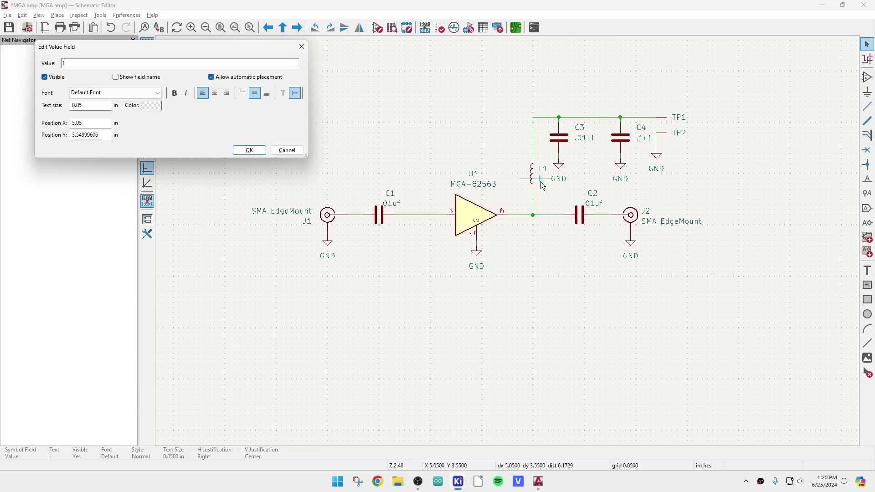
pyautogui.write('H')
pyautogui.press('Return')
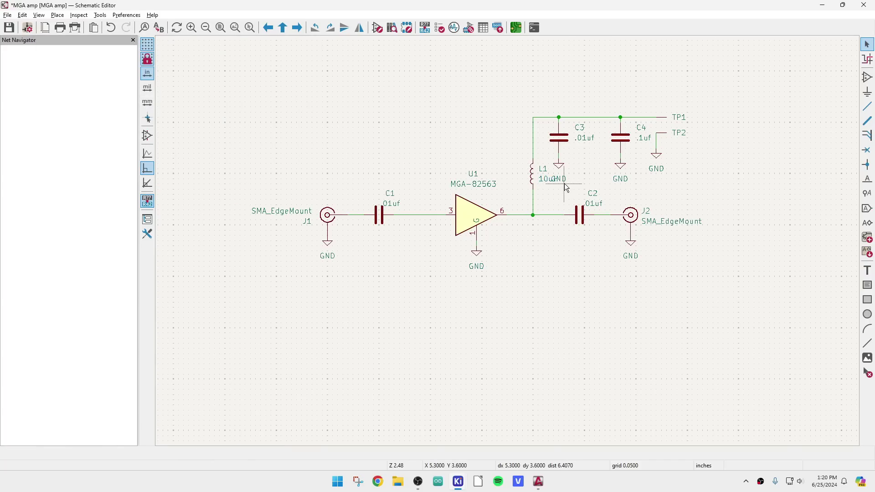
# Move C3's GND label up under C3 so it no longer overlaps L1.
pyautogui.click(560, 180)
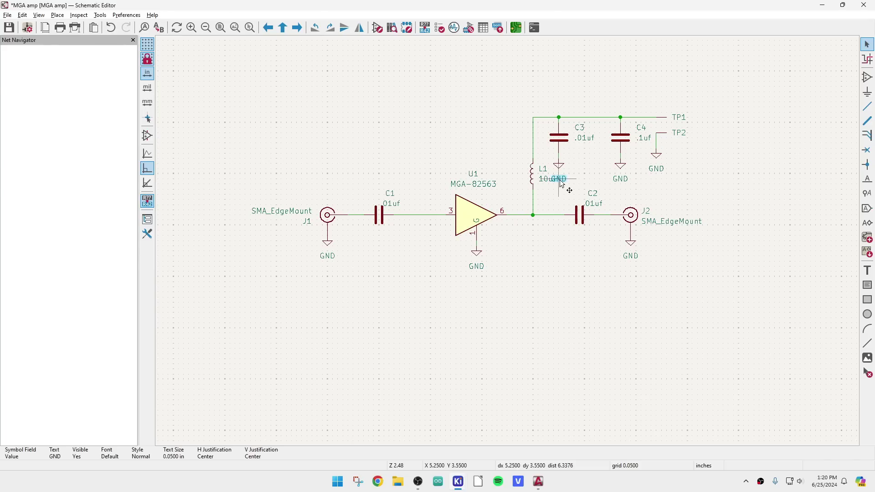
pyautogui.moveTo(562, 184); pyautogui.dragTo(571, 177)
pyautogui.click(560, 258)
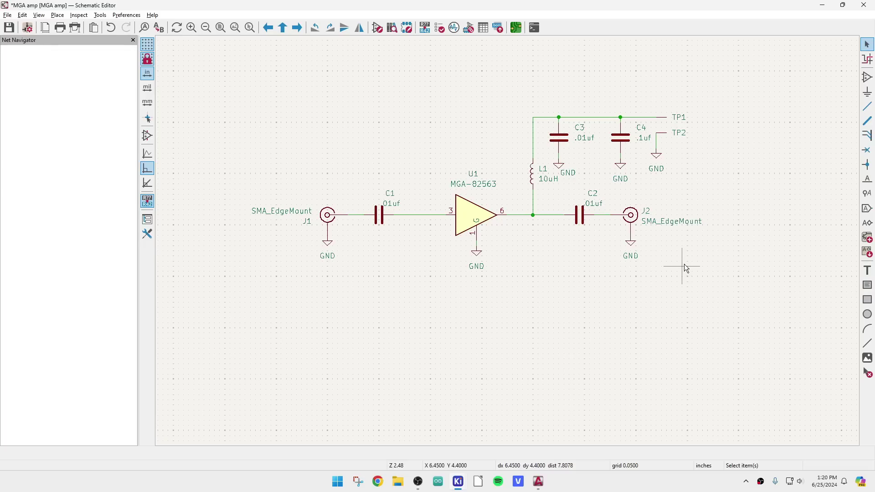
# Open the board in the PCB Editor, toggle B.Cu/F.Cu visibility, and show zone outlines only.
pyautogui.click(516, 30)
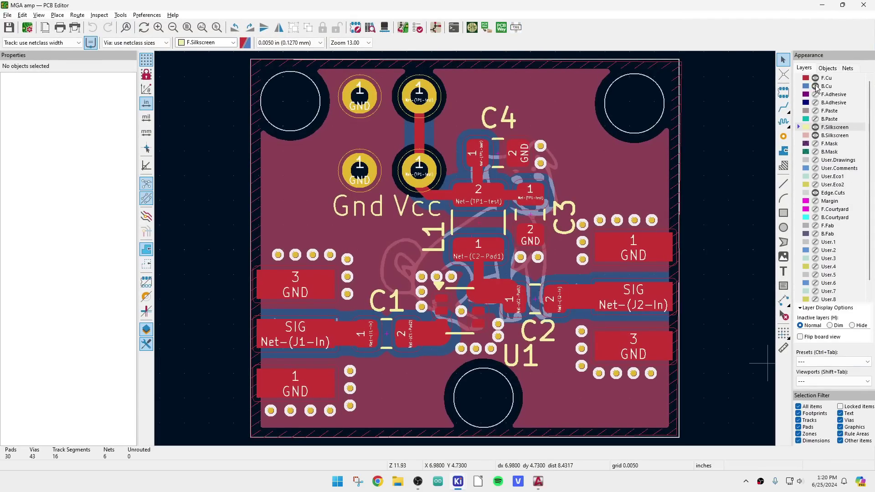
pyautogui.click(815, 86)
pyautogui.click(815, 78)
pyautogui.click(816, 79)
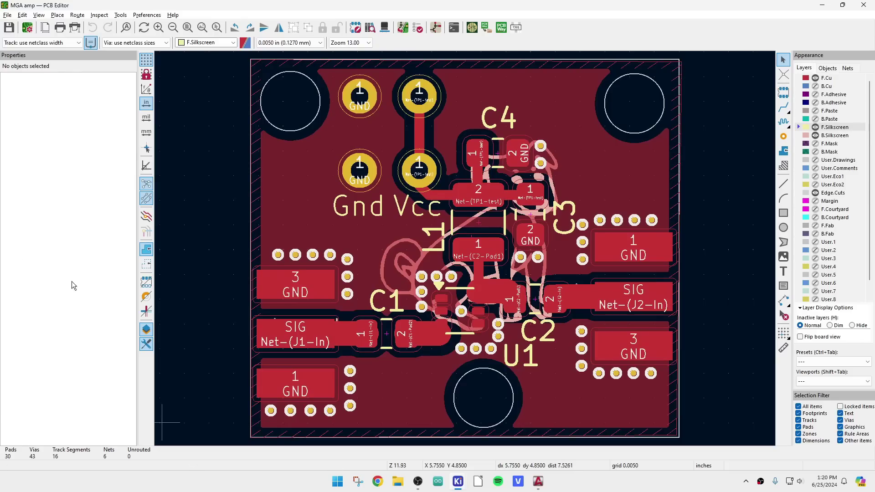
pyautogui.click(146, 264)
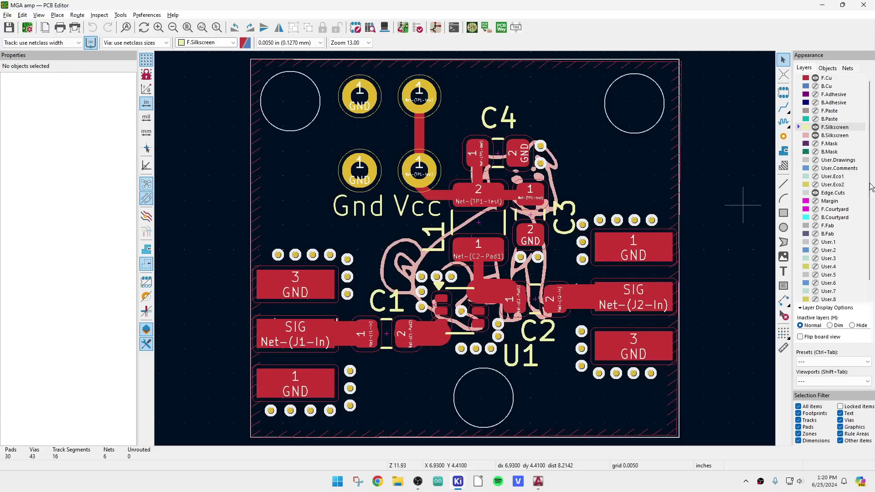
# Hide the F.Silkscreen and B.Silkscreen layers and zoom in around the U1 pads.
pyautogui.moveTo(817, 136); pyautogui.dragTo(817, 130)
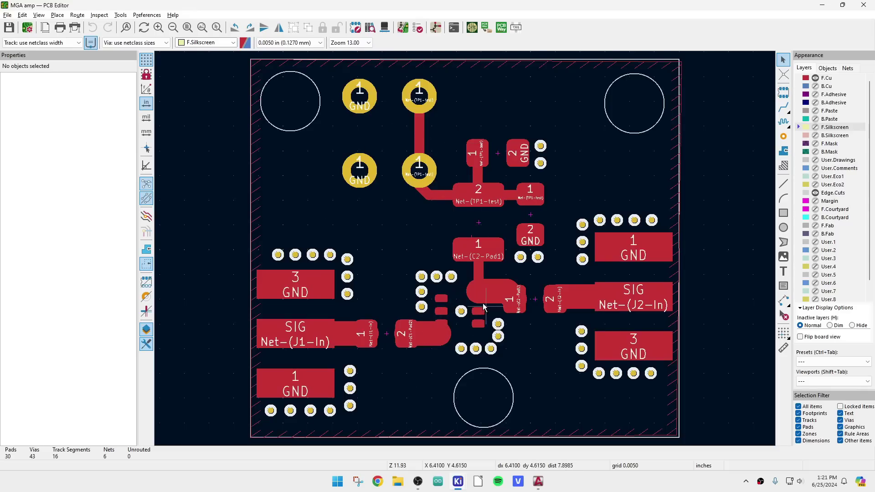
pyautogui.scroll(2, 466, 252)
pyautogui.scroll(2, 466, 252)
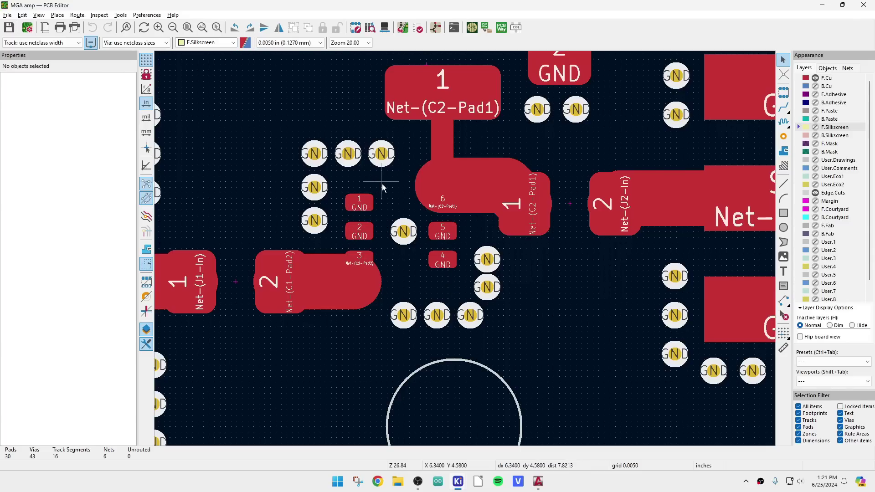
pyautogui.scroll(-2, 374, 230)
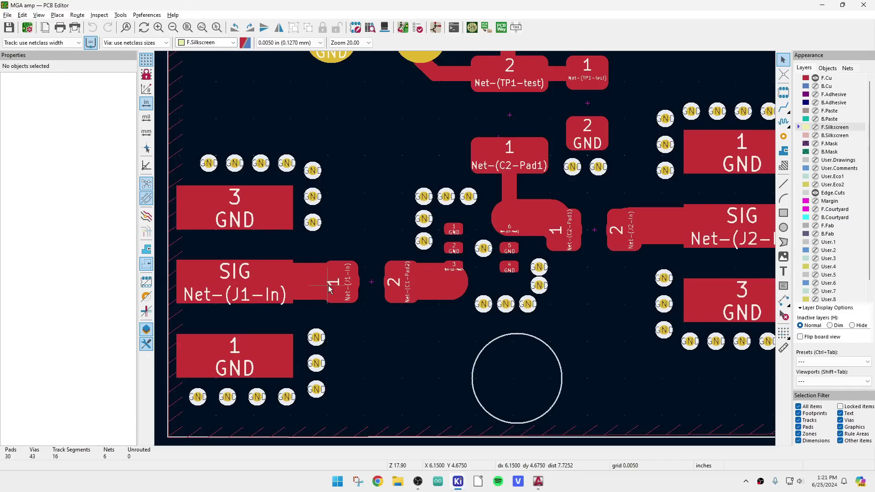
pyautogui.scroll(-2, 358, 252)
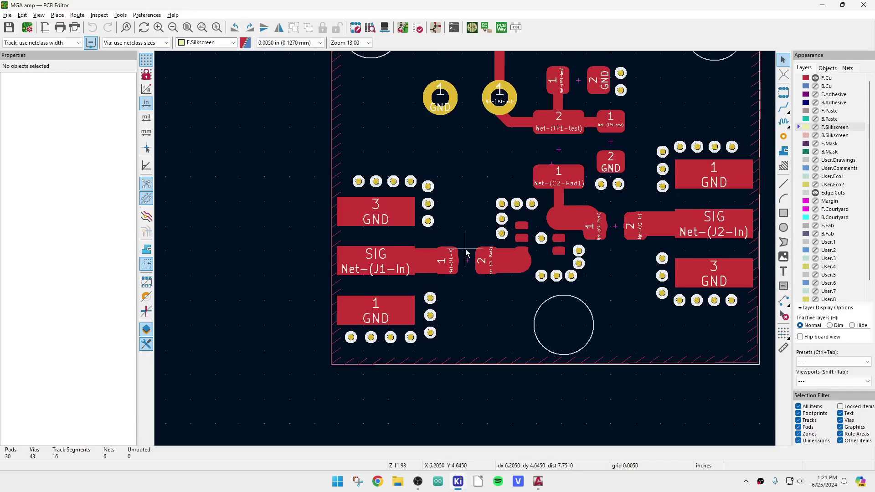
pyautogui.scroll(-2, 479, 249)
pyautogui.scroll(2, 504, 232)
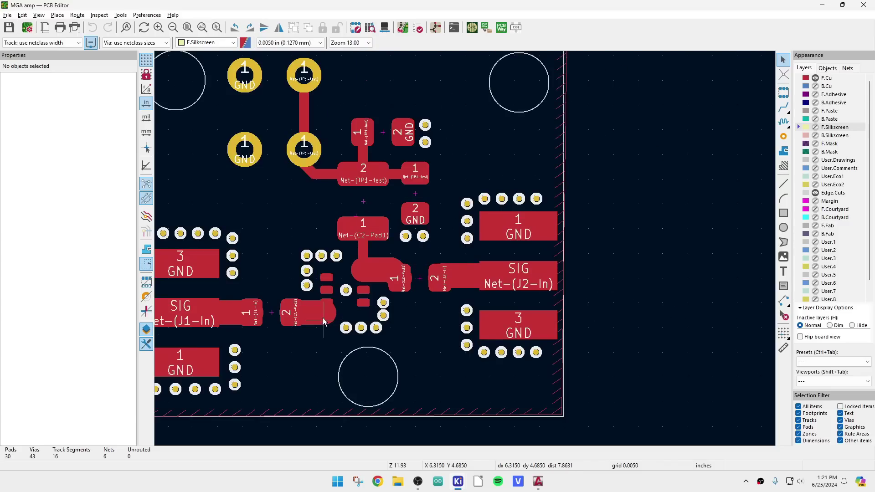
pyautogui.scroll(-2, 466, 252)
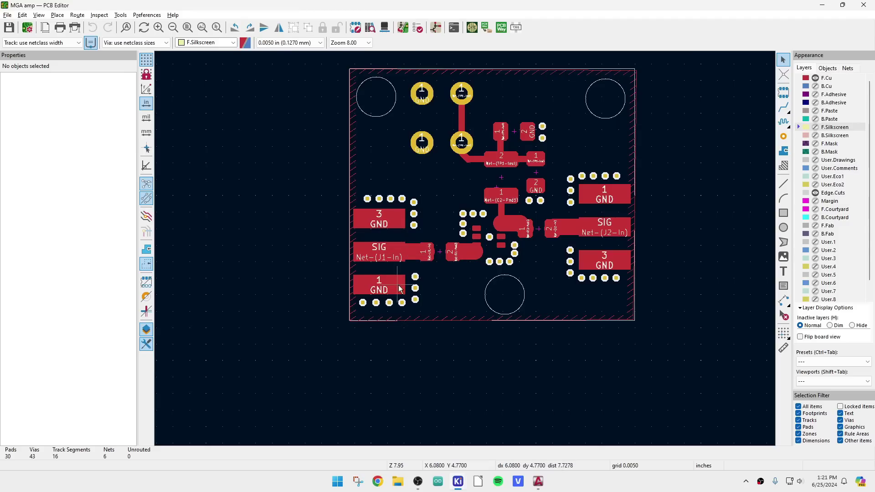
# Fill all copper zones and fit the whole board in view.
pyautogui.press('F1')
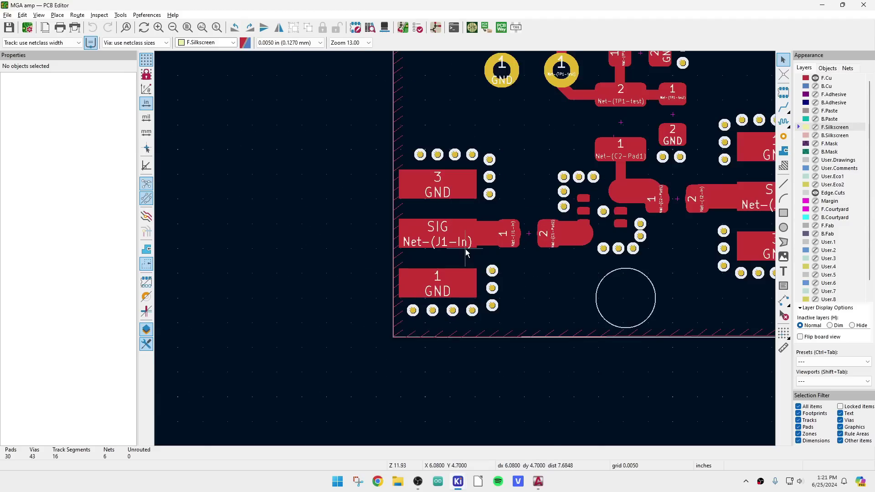
pyautogui.press('F2')
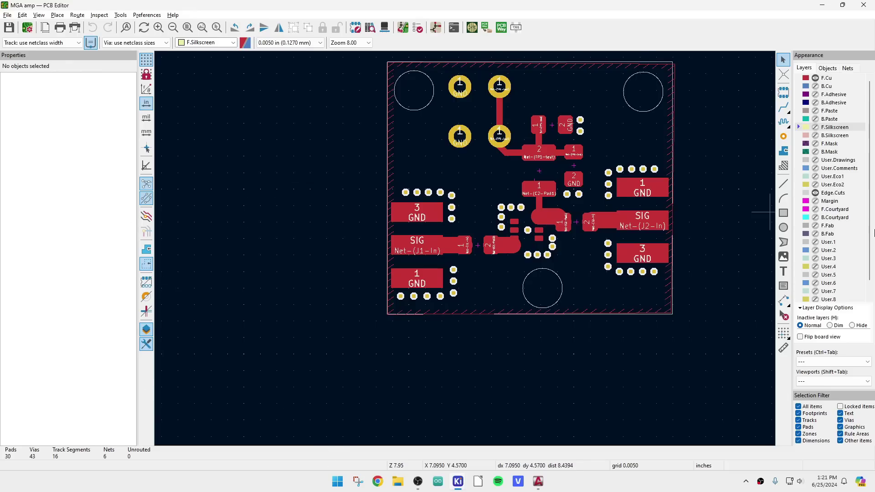
pyautogui.press('b')
pyautogui.press('Home')
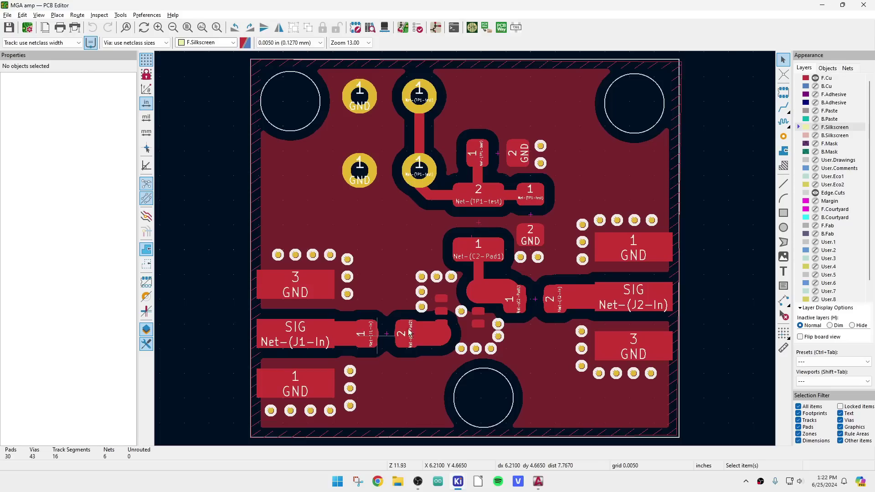
# Return to AppCAD's main menu and open Coplanar Waveguide, set to With Groundplane.
pyautogui.click(824, 5)
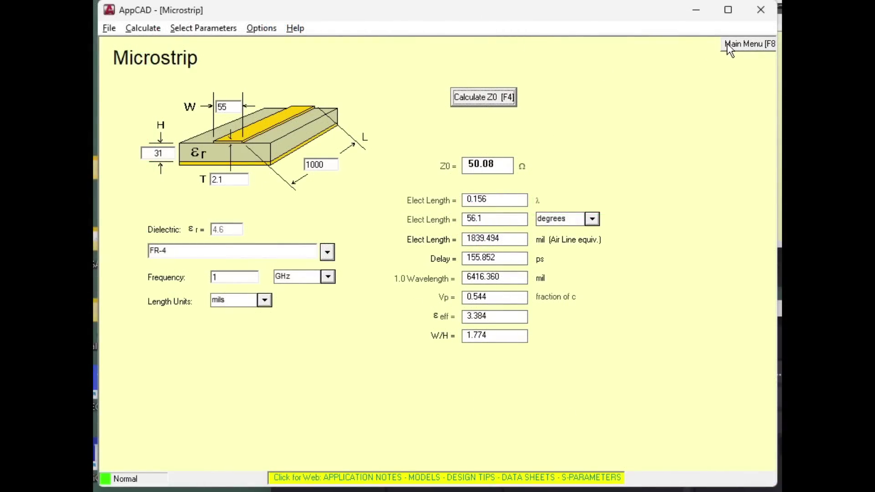
pyautogui.click(728, 45)
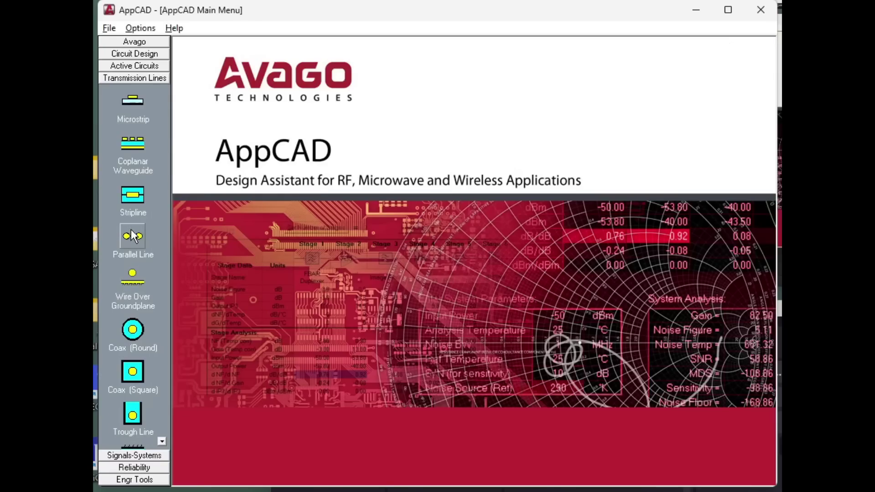
pyautogui.click(139, 160)
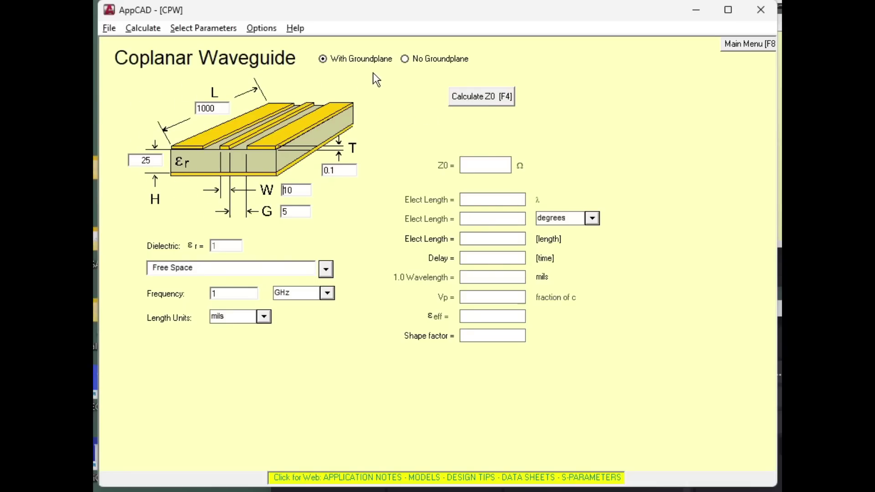
pyautogui.click(412, 58)
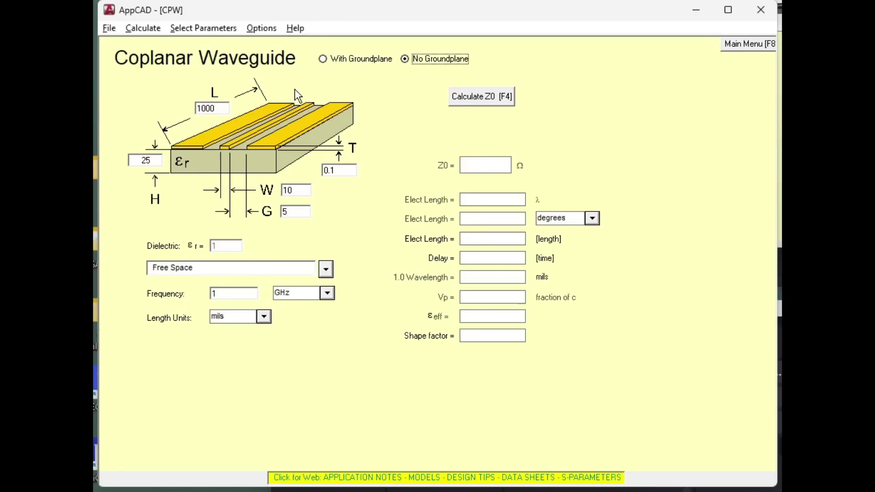
pyautogui.click(324, 59)
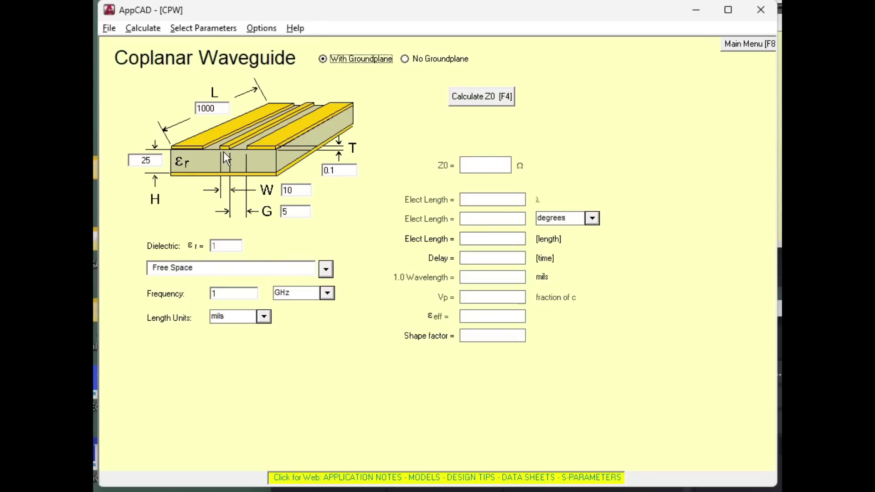
# Set the substrate height to 31 mils with FR-4 as the dielectric.
pyautogui.doubleClick(155, 161)
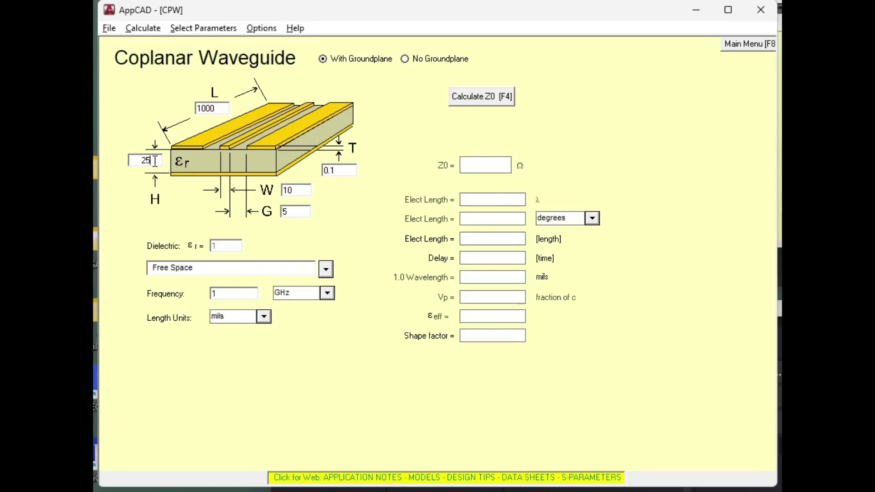
pyautogui.write('31')
pyautogui.click(175, 267)
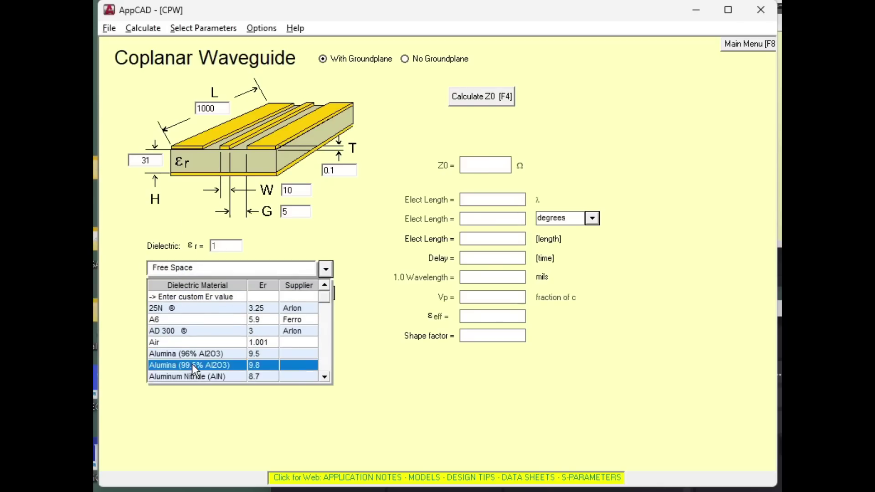
pyautogui.scroll(-5, 194, 367)
pyautogui.scroll(-5, 195, 370)
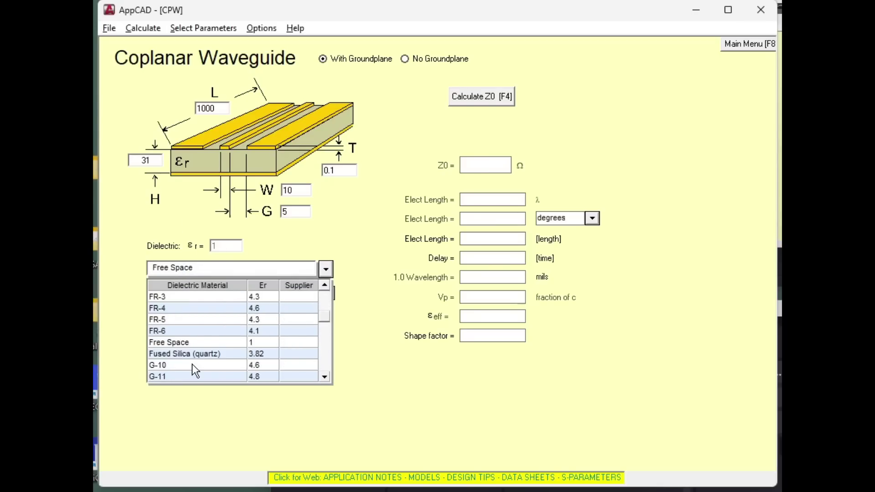
pyautogui.click(154, 308)
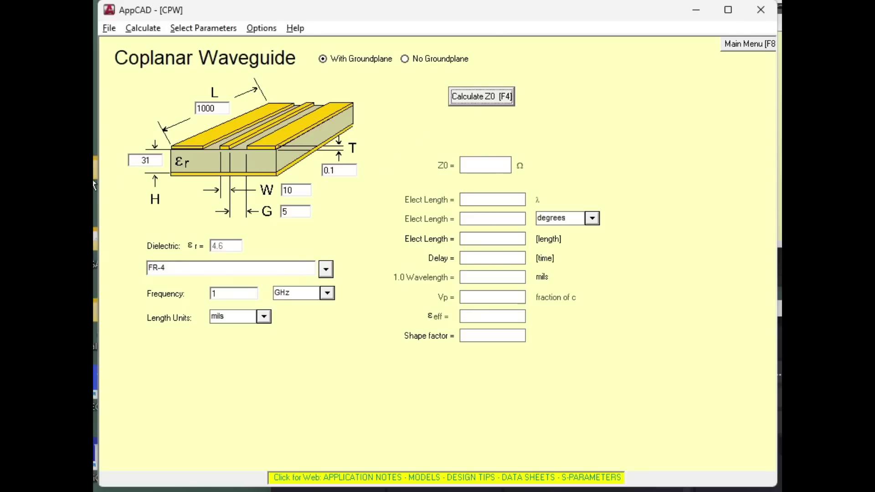
# Set W to 50 mils and G to 2 mils, calculating Z0 of 49.6 Ω.
pyautogui.click(299, 190)
pyautogui.write('50')
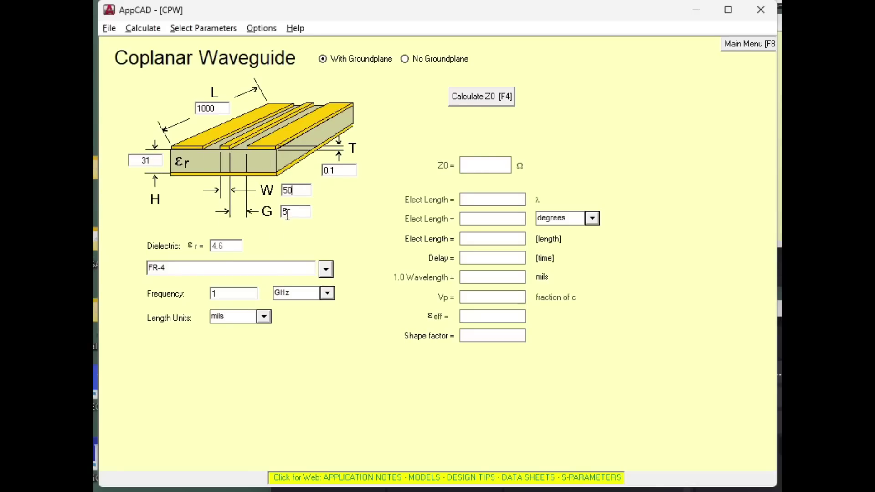
pyautogui.write('20')
pyautogui.click(486, 92)
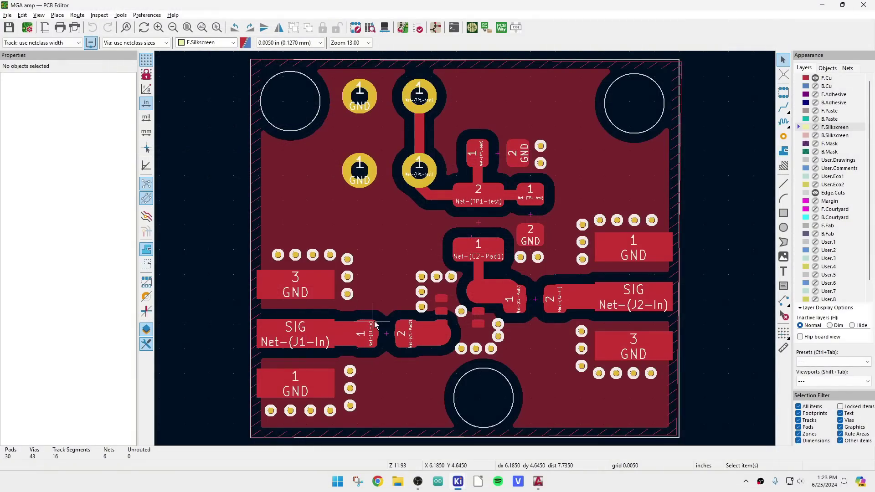
pyautogui.scroll(2, 362, 343)
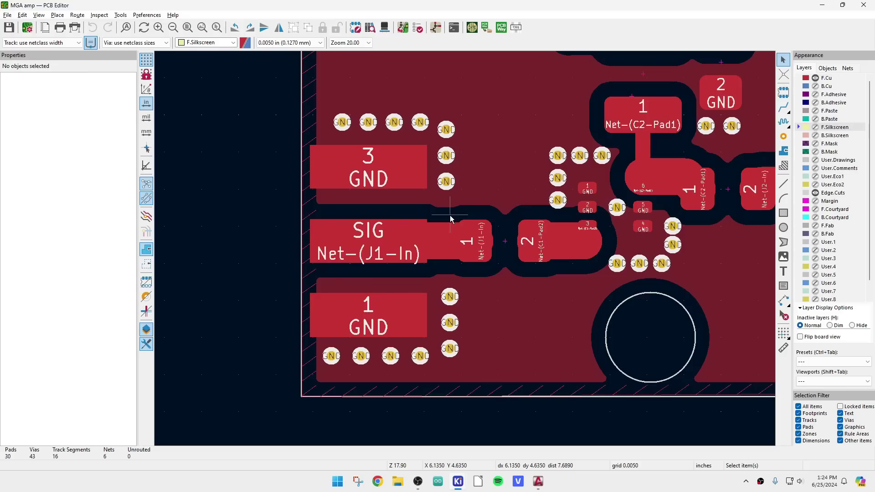
pyautogui.press('F4')
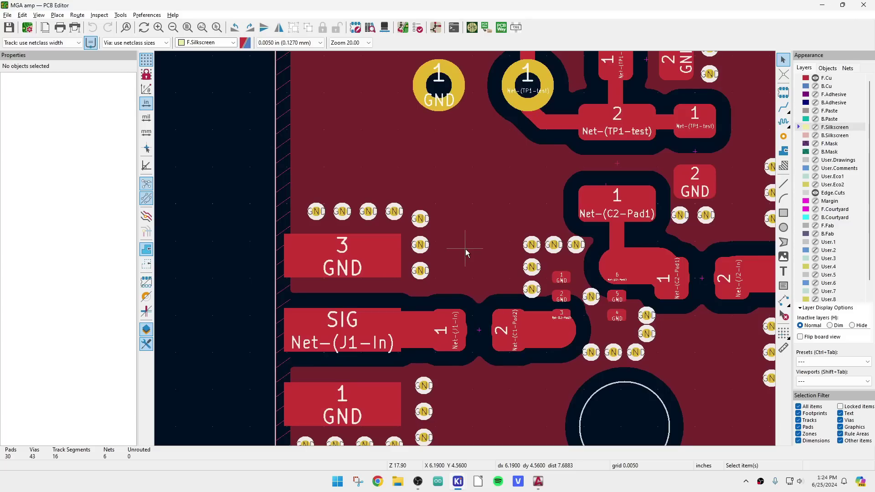
pyautogui.click(335, 167)
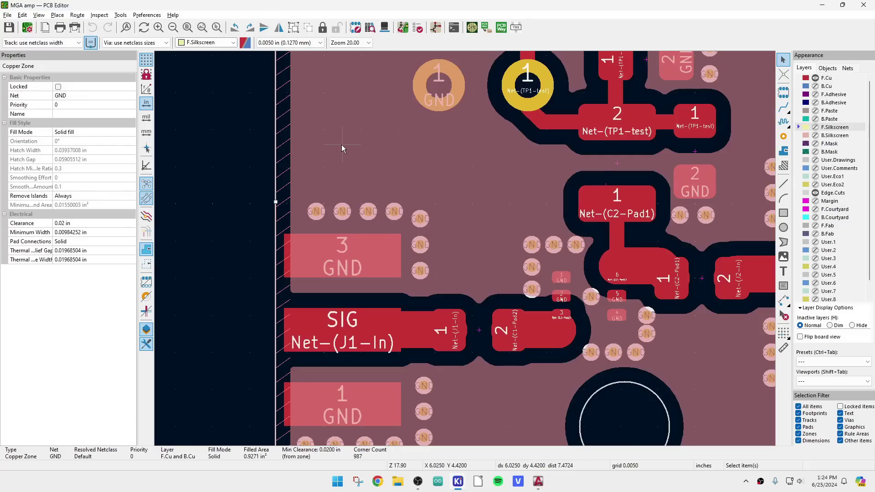
pyautogui.rightClick(342, 147)
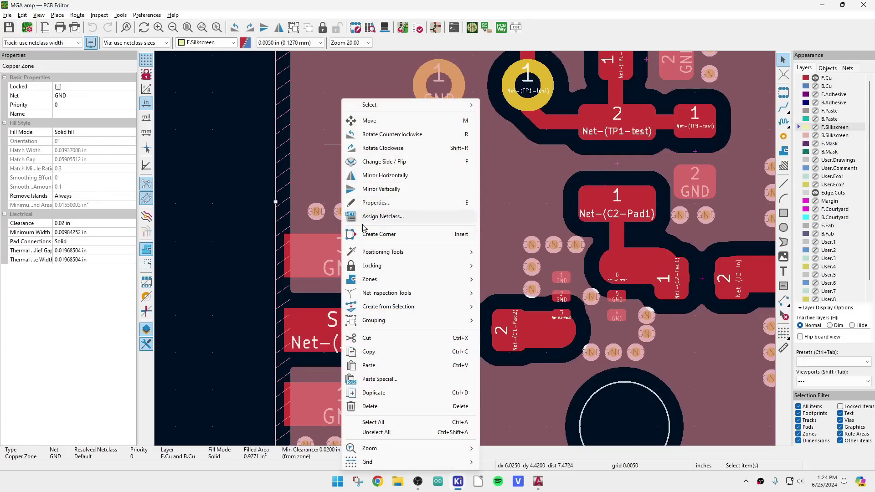
pyautogui.click(377, 205)
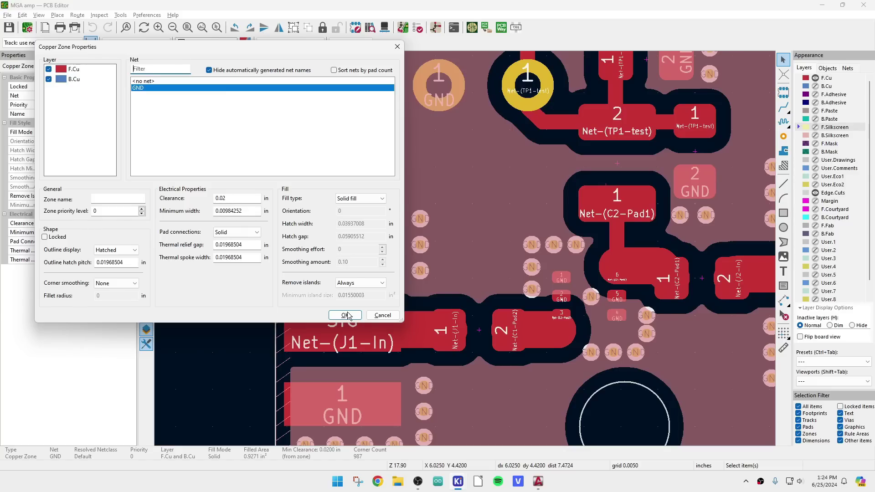
pyautogui.click(398, 47)
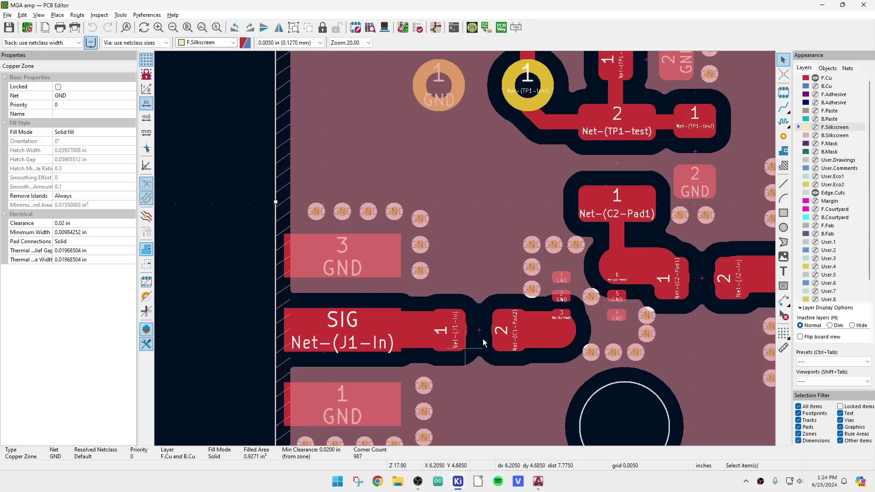
pyautogui.scroll(-3, 373, 286)
pyautogui.scroll(3, 508, 225)
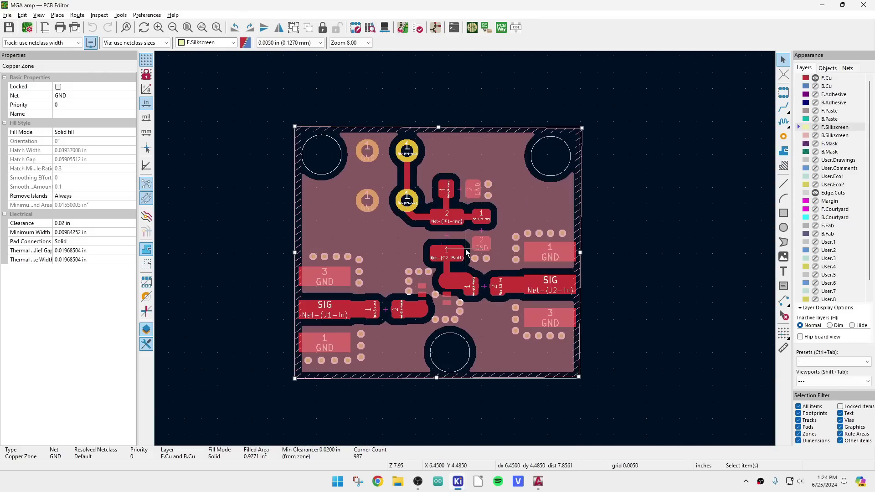
pyautogui.scroll(2, 410, 264)
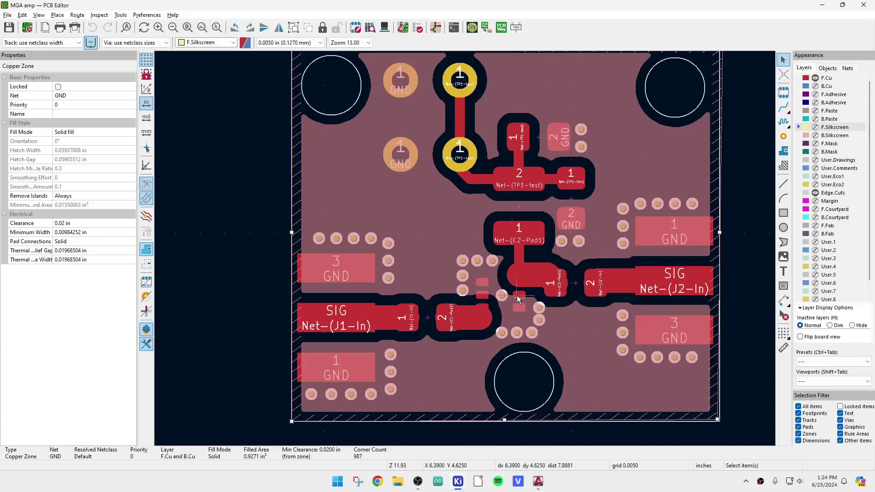
pyautogui.doubleClick(388, 315)
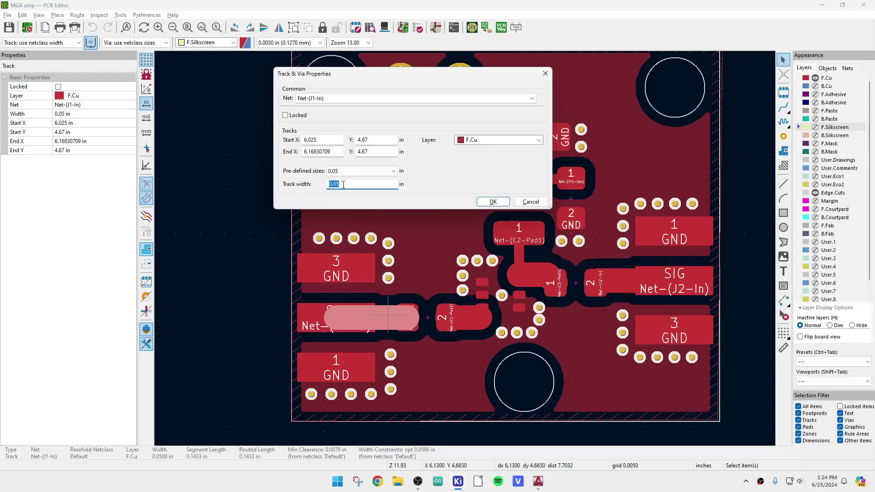
pyautogui.click(545, 73)
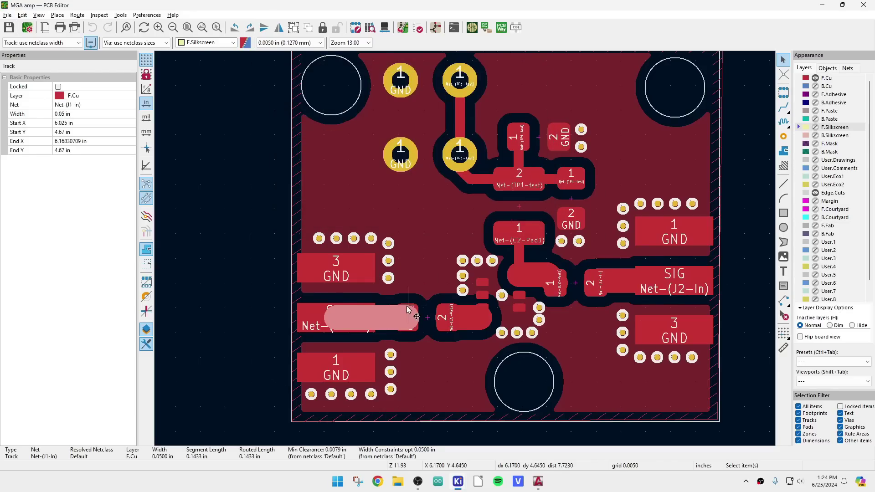
pyautogui.scroll(-2, 408, 310)
pyautogui.scroll(2, 538, 241)
pyautogui.scroll(-2, 545, 211)
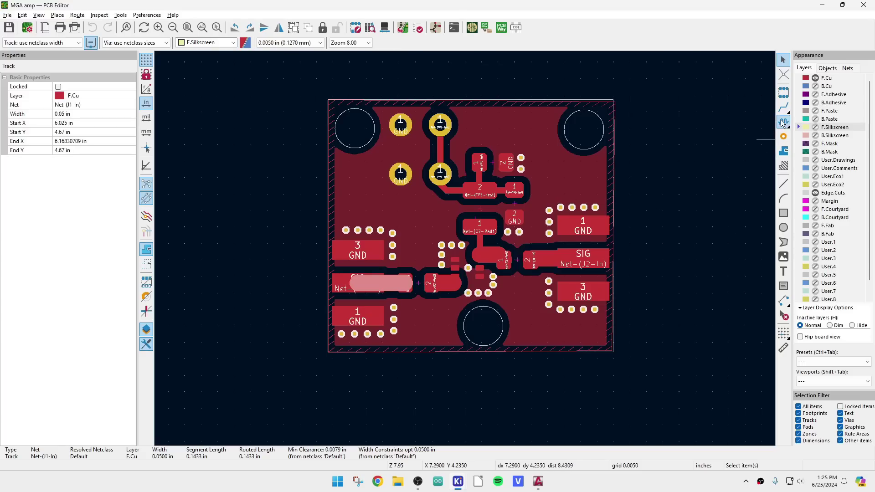
# Show F.Silkscreen, fit the board to the window, and select the J2 SMA connector.
pyautogui.click(816, 128)
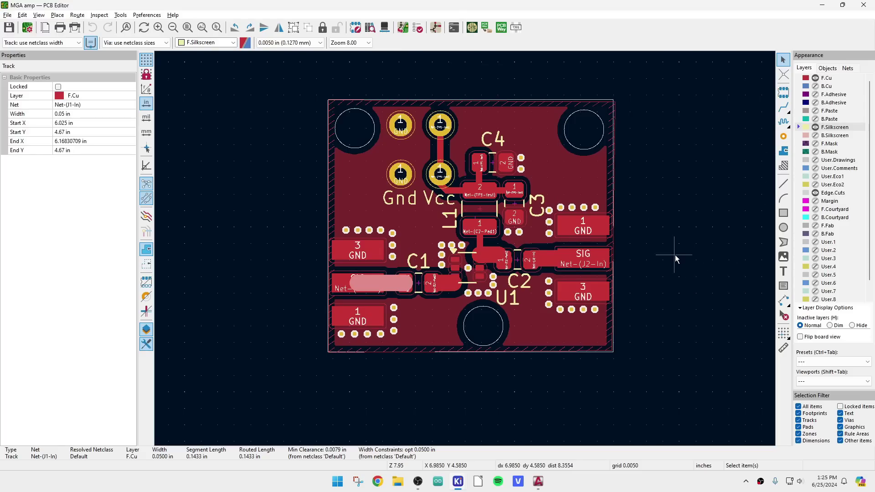
pyautogui.click(191, 28)
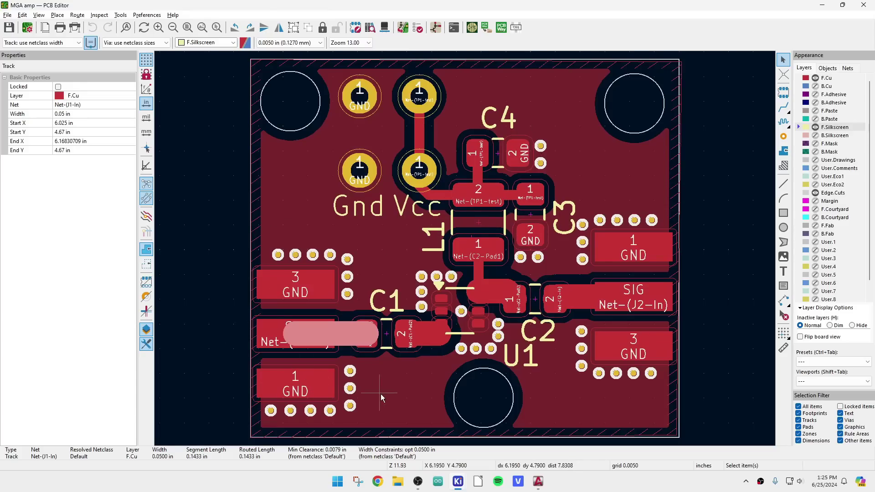
pyautogui.click(686, 262)
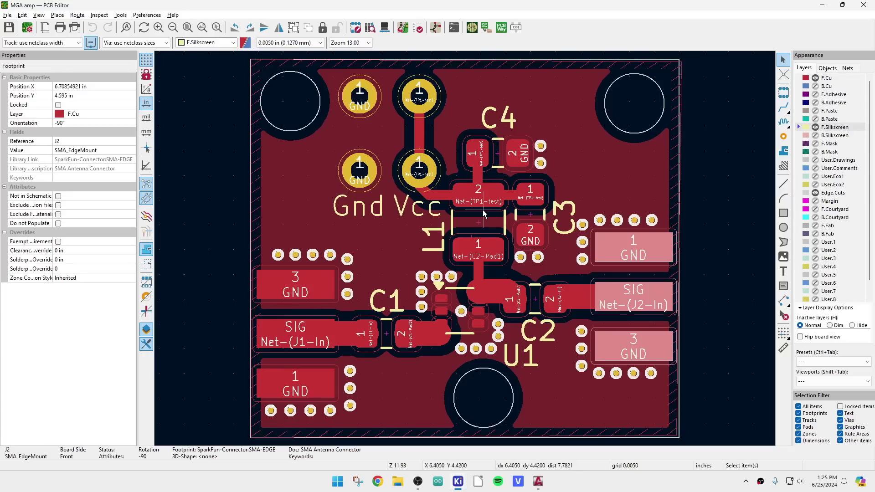
# Open the board in the 3D Viewer and tilt it into perspective to inspect C1.
pyautogui.click(39, 16)
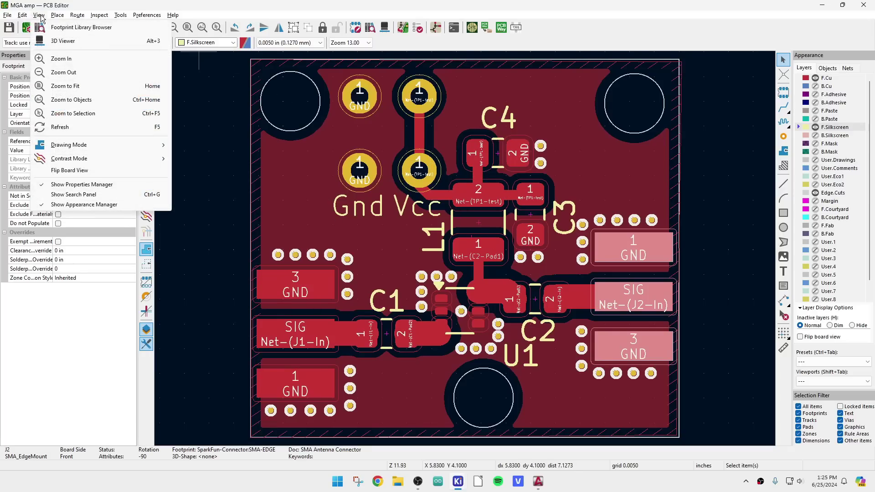
pyautogui.click(58, 42)
pyautogui.moveTo(288, 261); pyautogui.dragTo(345, 283)
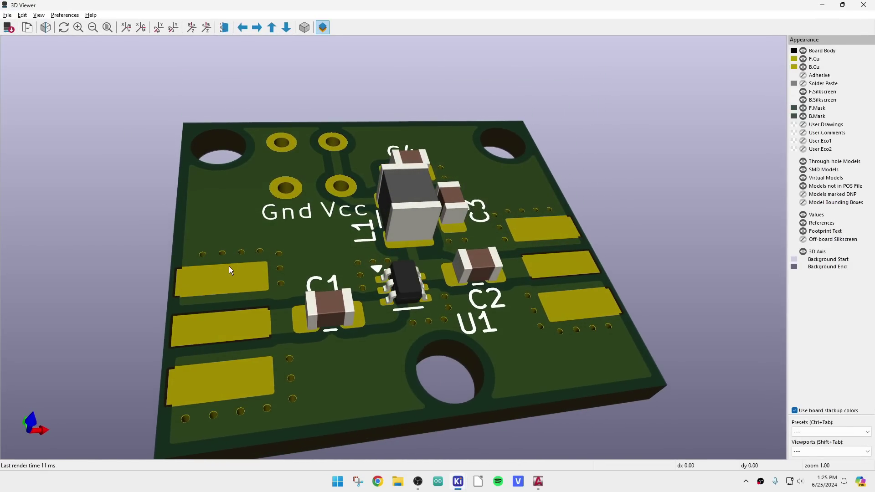
pyautogui.scroll(-1, 229, 266)
pyautogui.moveTo(229, 266); pyautogui.dragTo(368, 304)
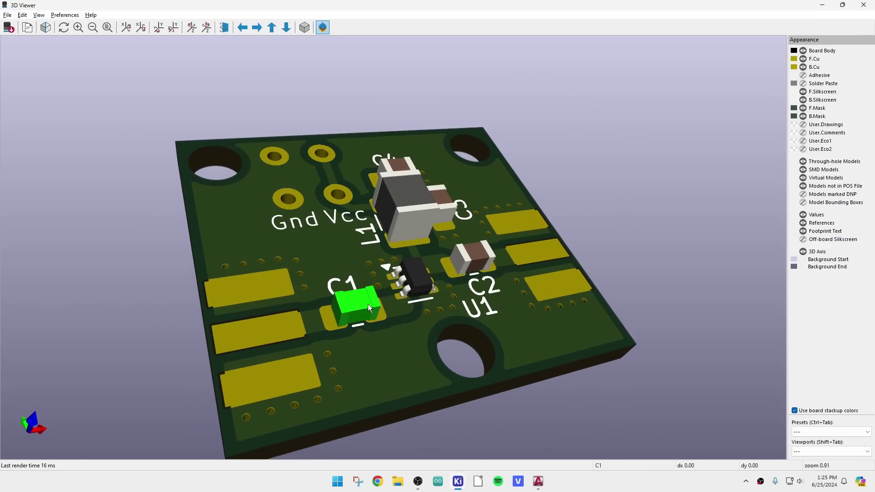
pyautogui.moveTo(579, 325); pyautogui.dragTo(402, 305)
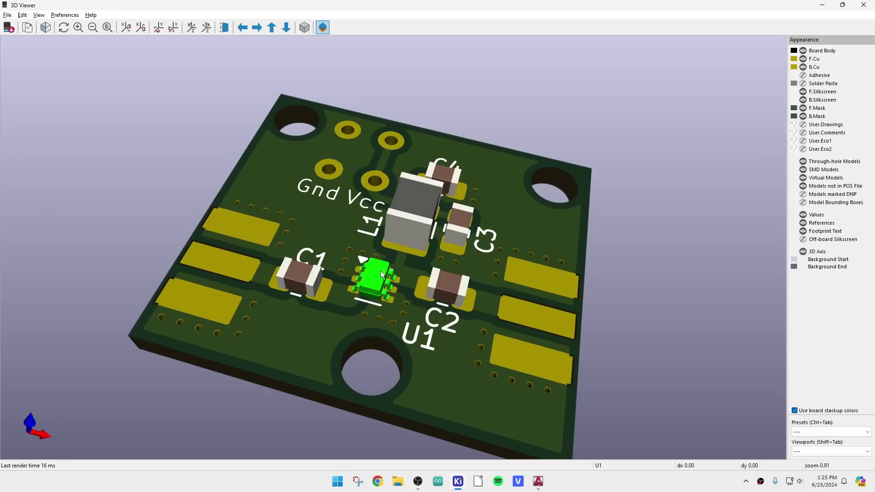
# Orbit the 3D board, flip it to the underside, then back to the component side.
pyautogui.moveTo(382, 275); pyautogui.dragTo(283, 204)
pyautogui.moveTo(363, 203); pyautogui.dragTo(659, 300)
pyautogui.moveTo(331, 279); pyautogui.dragTo(209, 311)
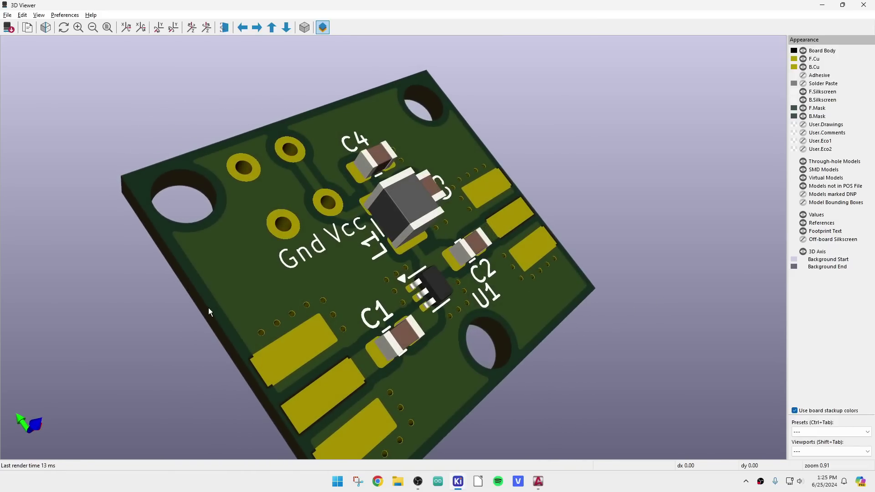
pyautogui.moveTo(365, 275); pyautogui.dragTo(257, 266)
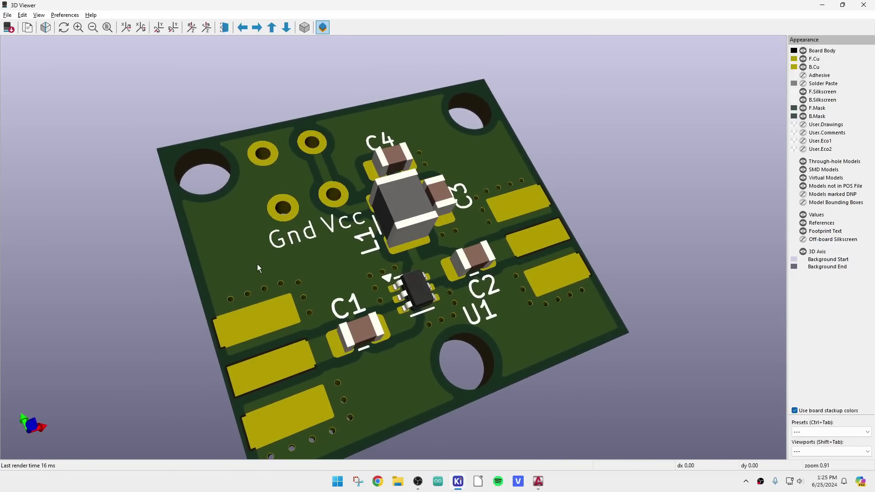
pyautogui.moveTo(190, 303); pyautogui.dragTo(736, 241)
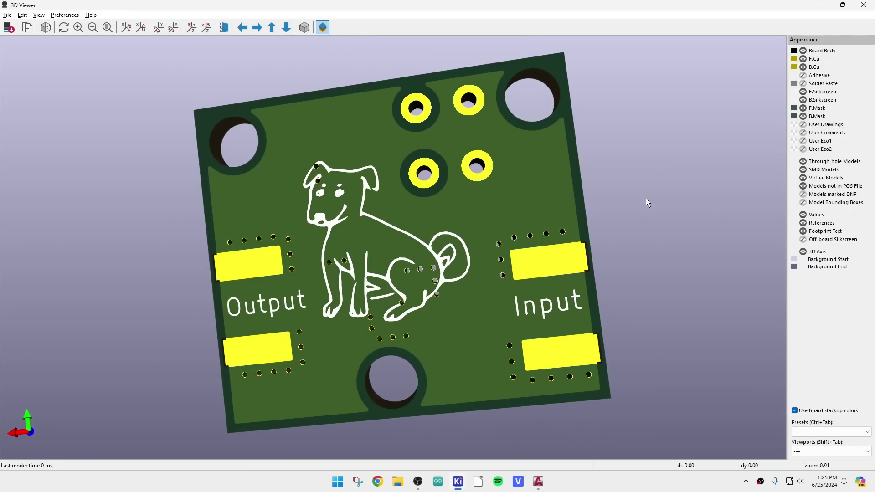
pyautogui.moveTo(647, 202); pyautogui.dragTo(249, 204)
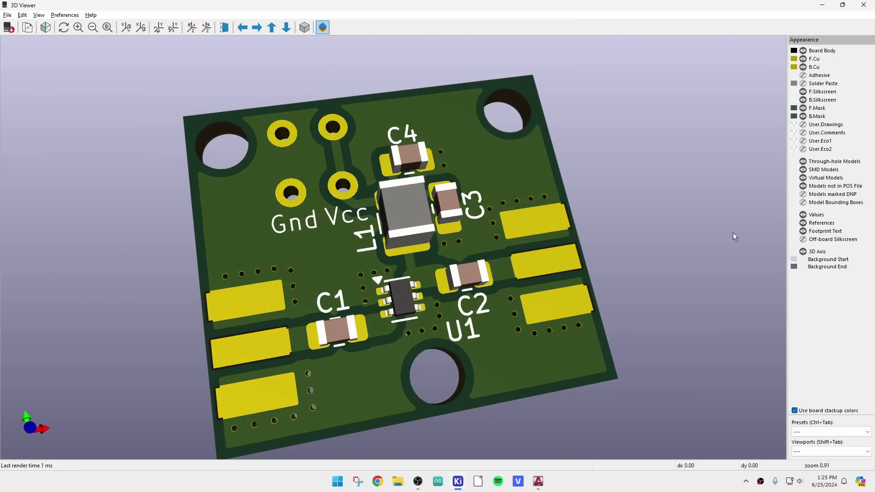